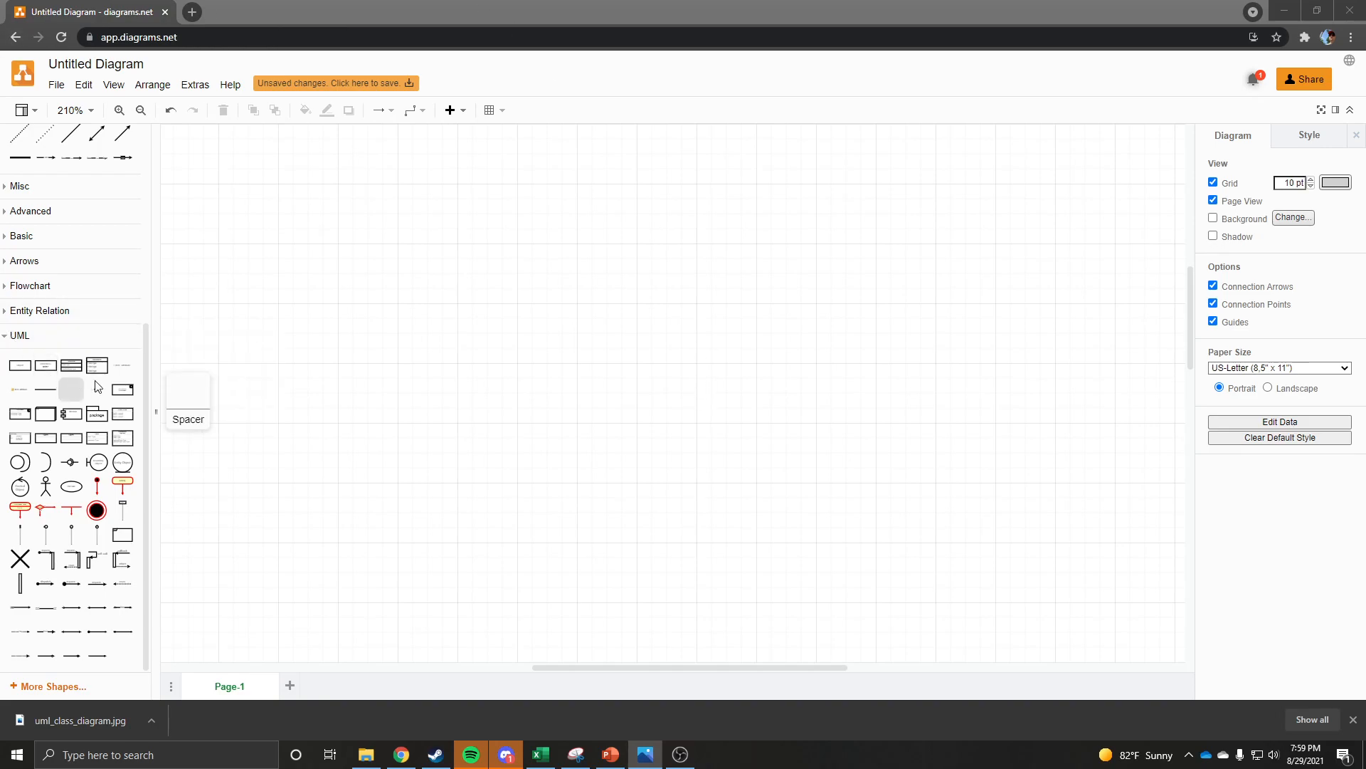
Place a three-section UML Class shape with field and method rows on the canvas and title it Customer
{"action": "scroll", "coordinate": [74, 467], "scroll_direction": "up", "scroll_amount": 4}
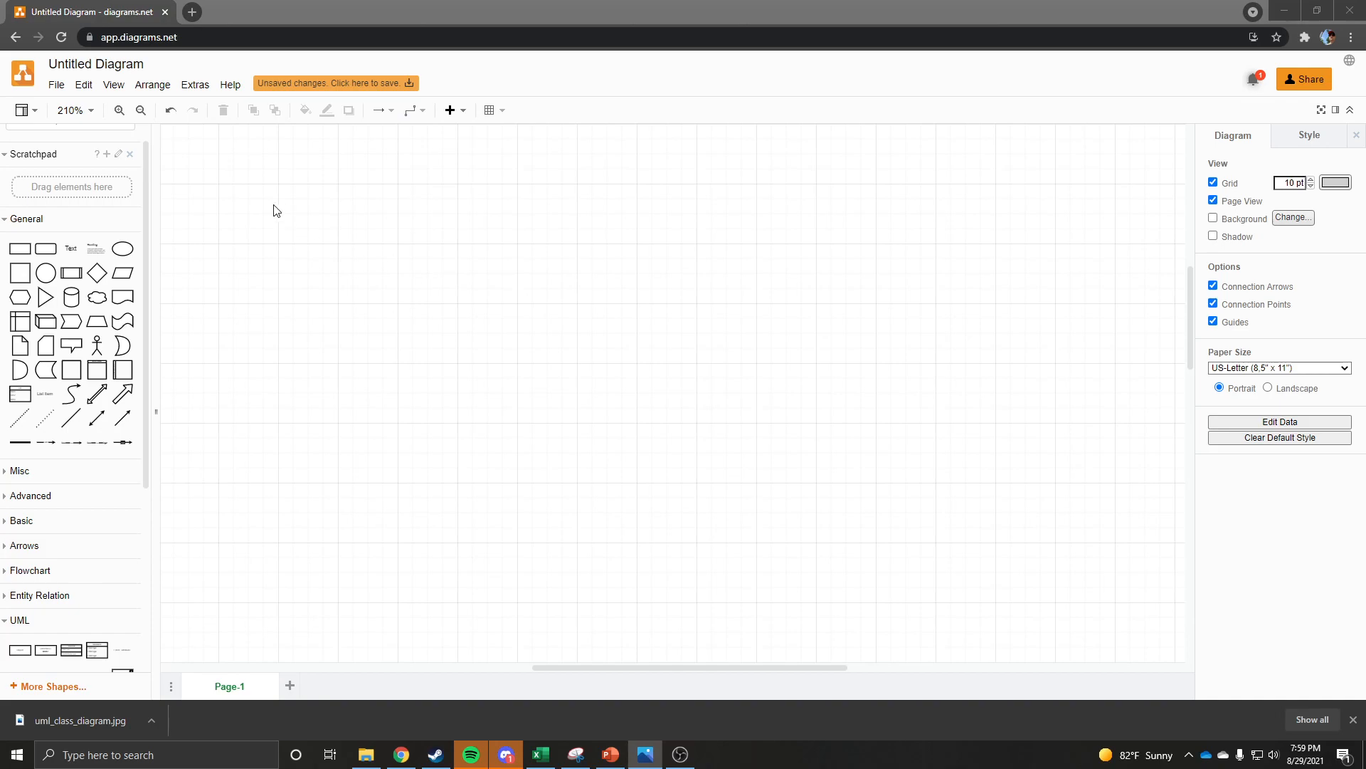
{"action": "scroll", "coordinate": [111, 313], "scroll_direction": "down", "scroll_amount": 4}
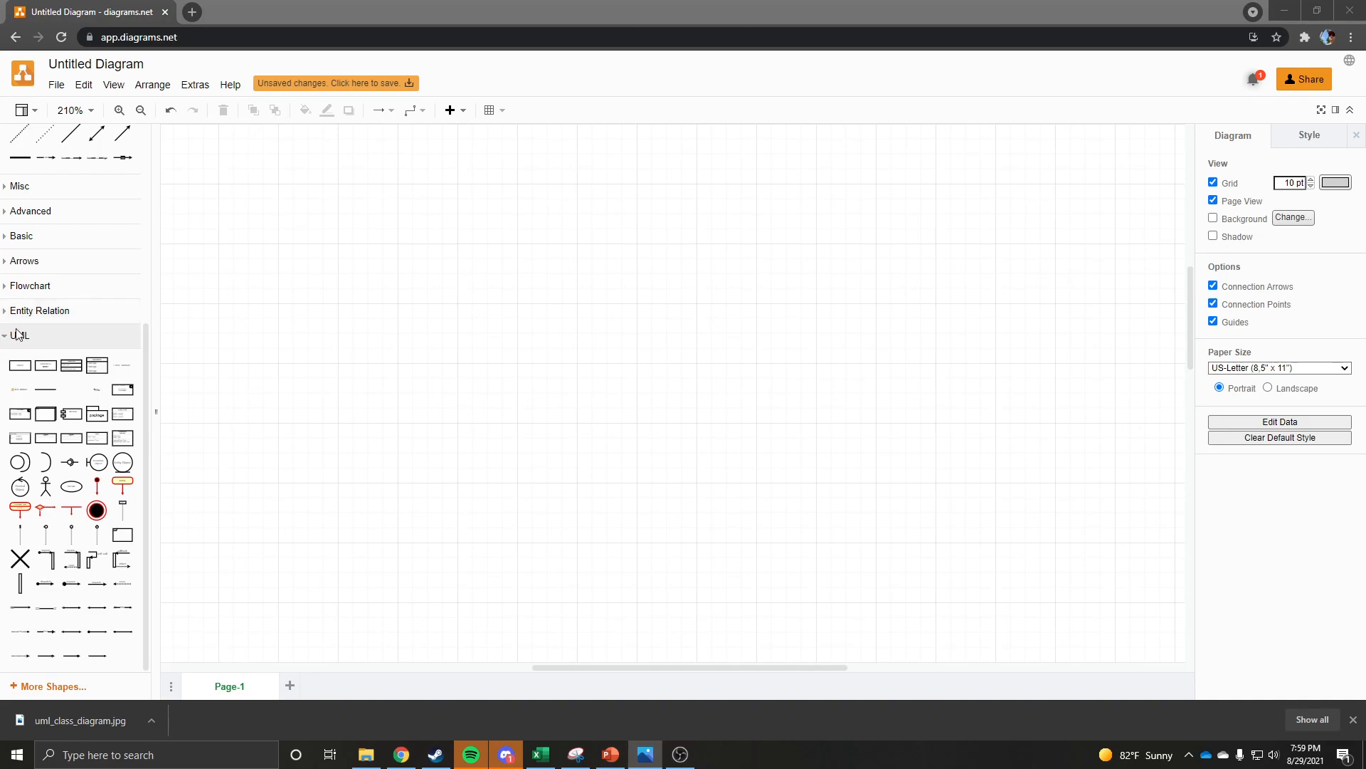
{"action": "mouse_move", "coordinate": [77, 370]}
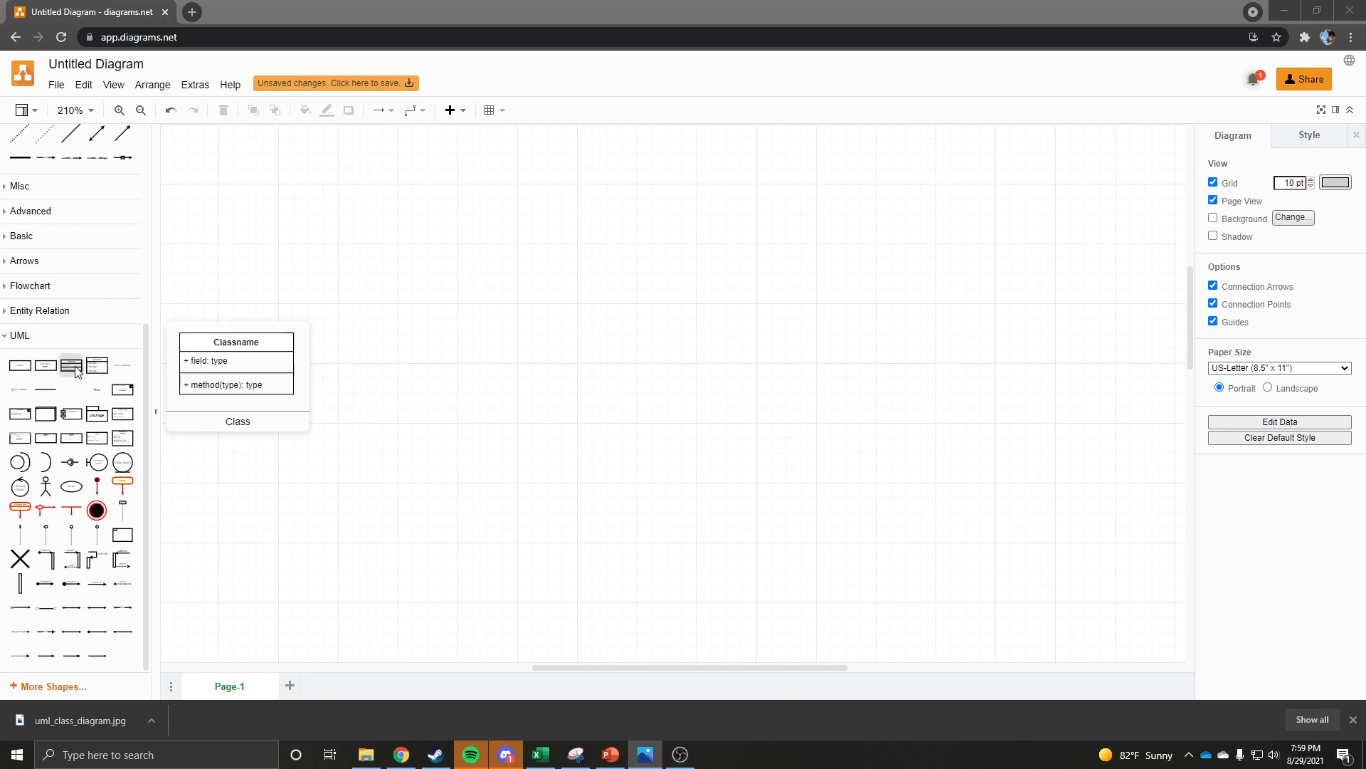
{"action": "left_click_drag", "start_coordinate": [77, 370], "coordinate": [439, 442]}
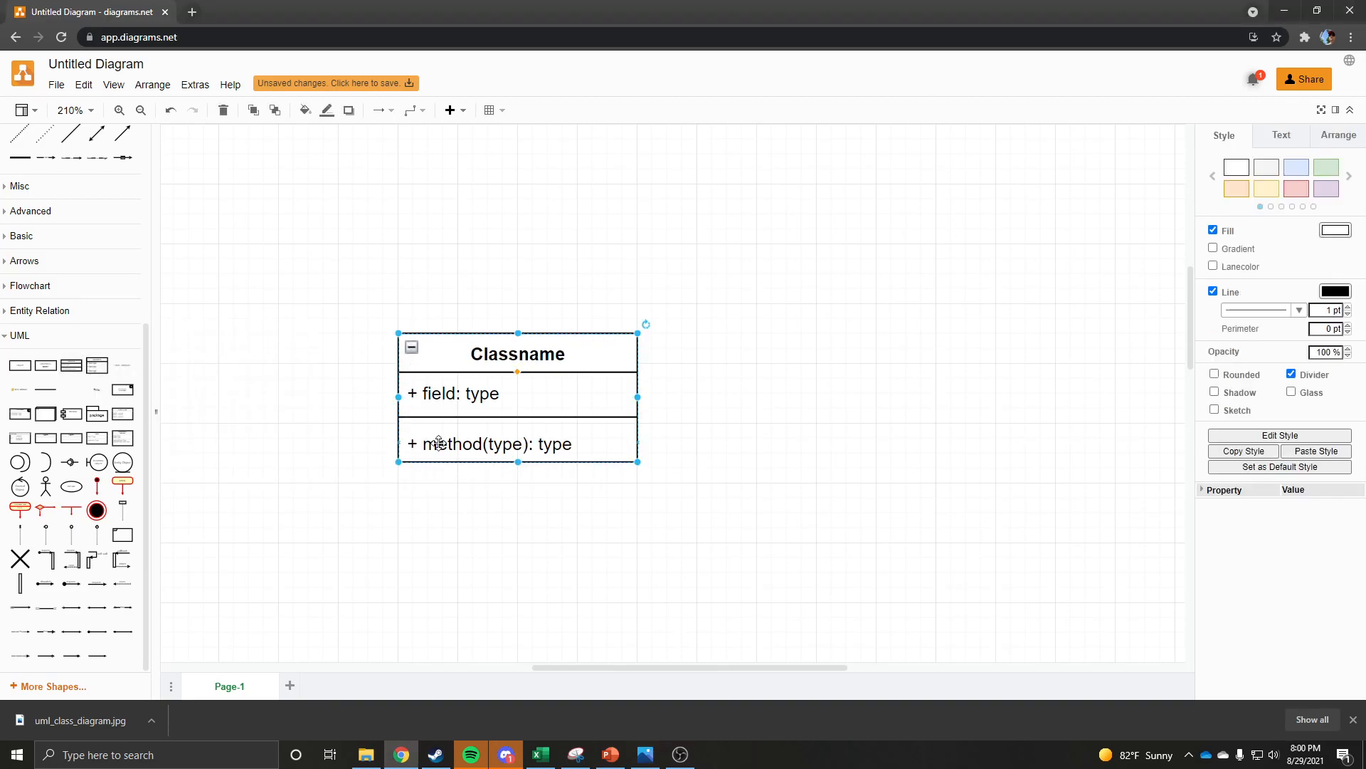
{"action": "left_click", "coordinate": [561, 545]}
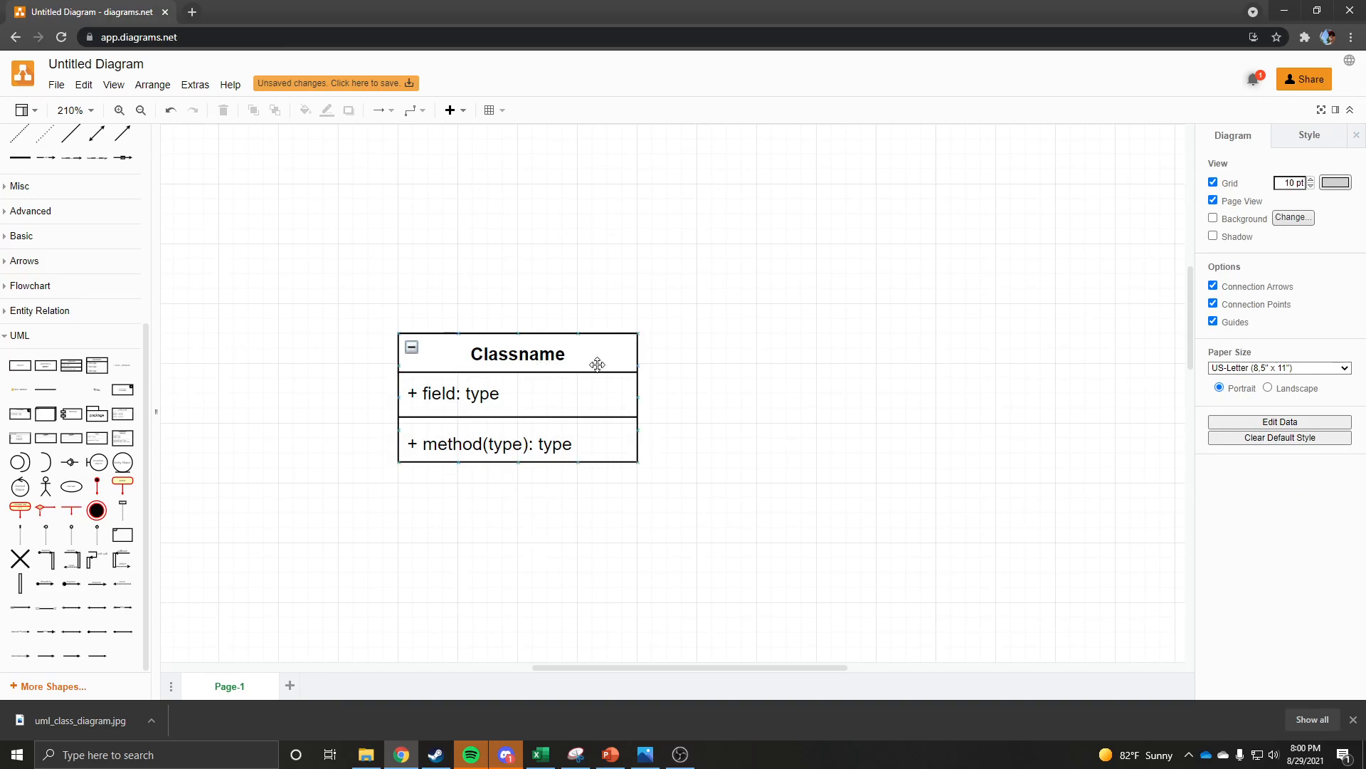
{"action": "double_click", "coordinate": [541, 355]}
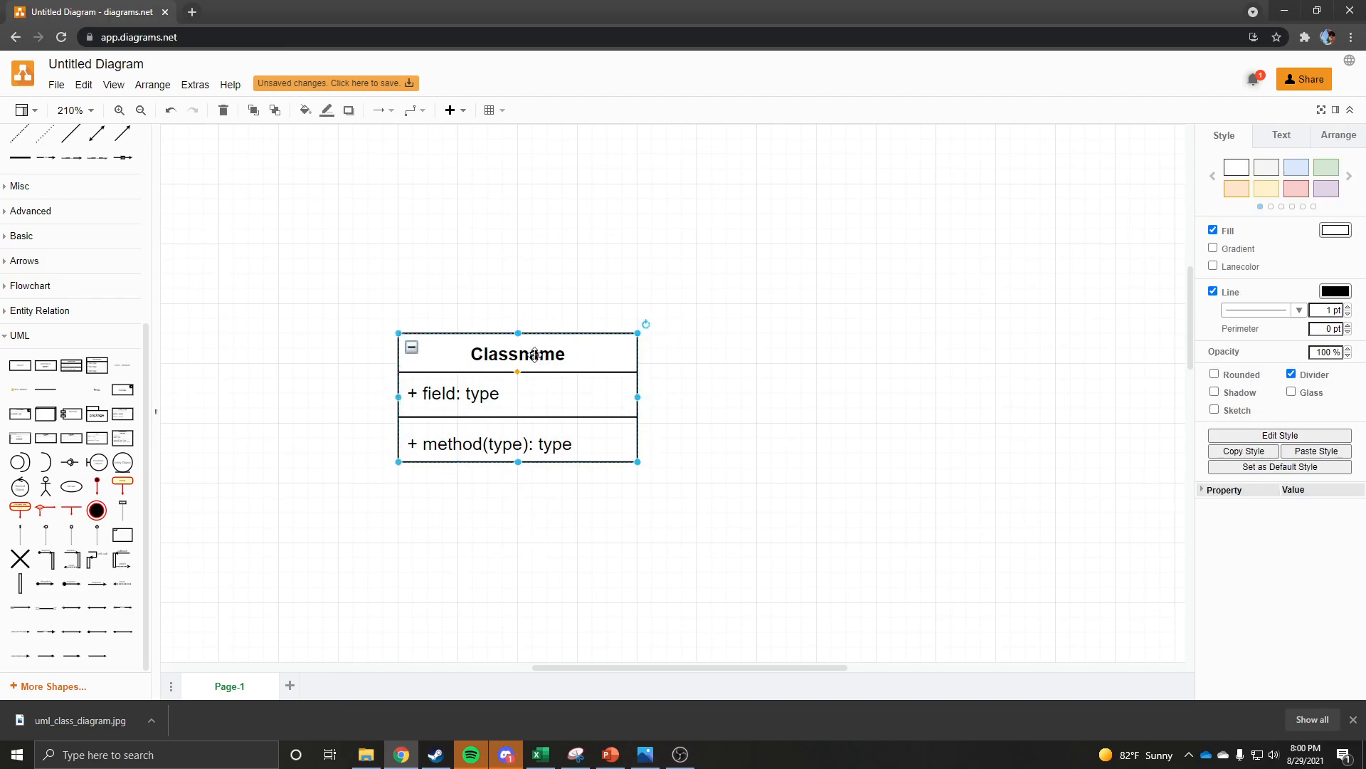
{"action": "type", "text": "Customer"}
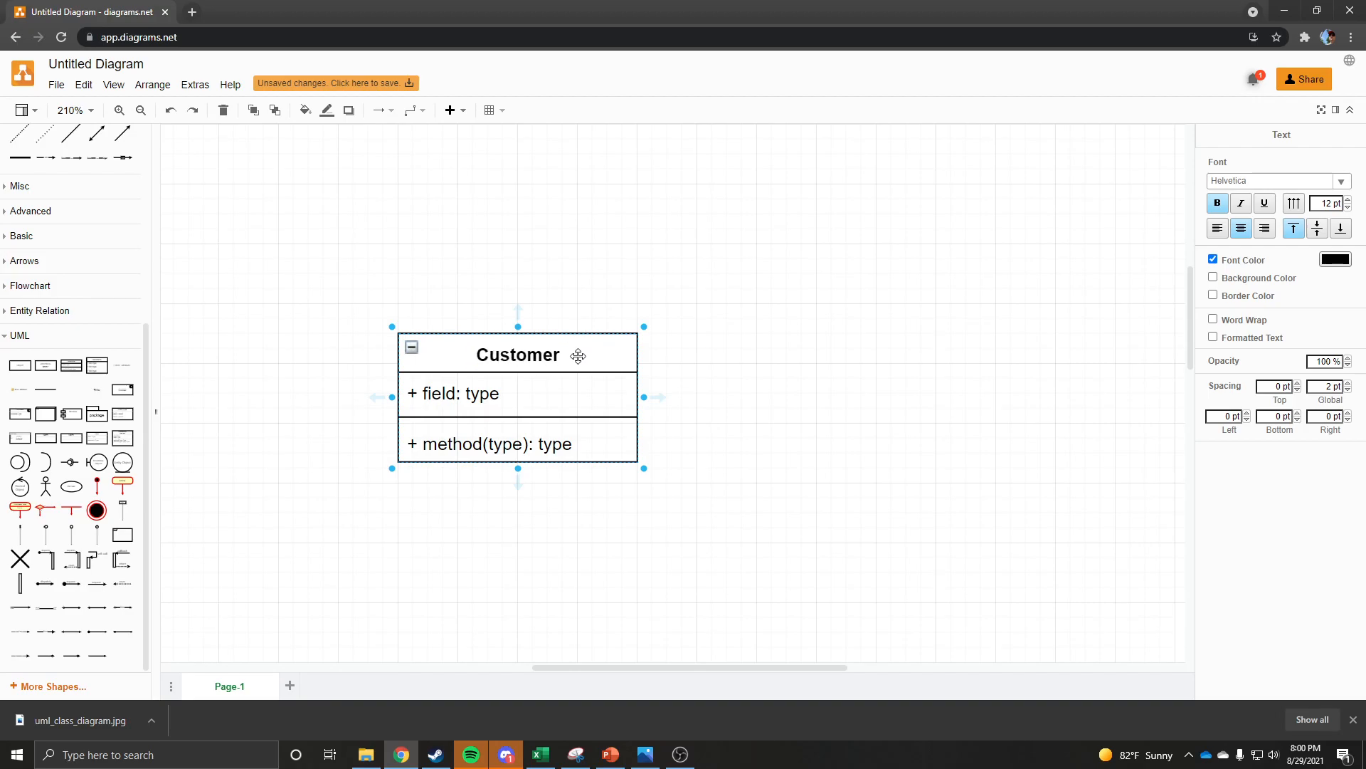
{"action": "left_click", "coordinate": [632, 251]}
{"action": "left_click", "coordinate": [481, 207]}
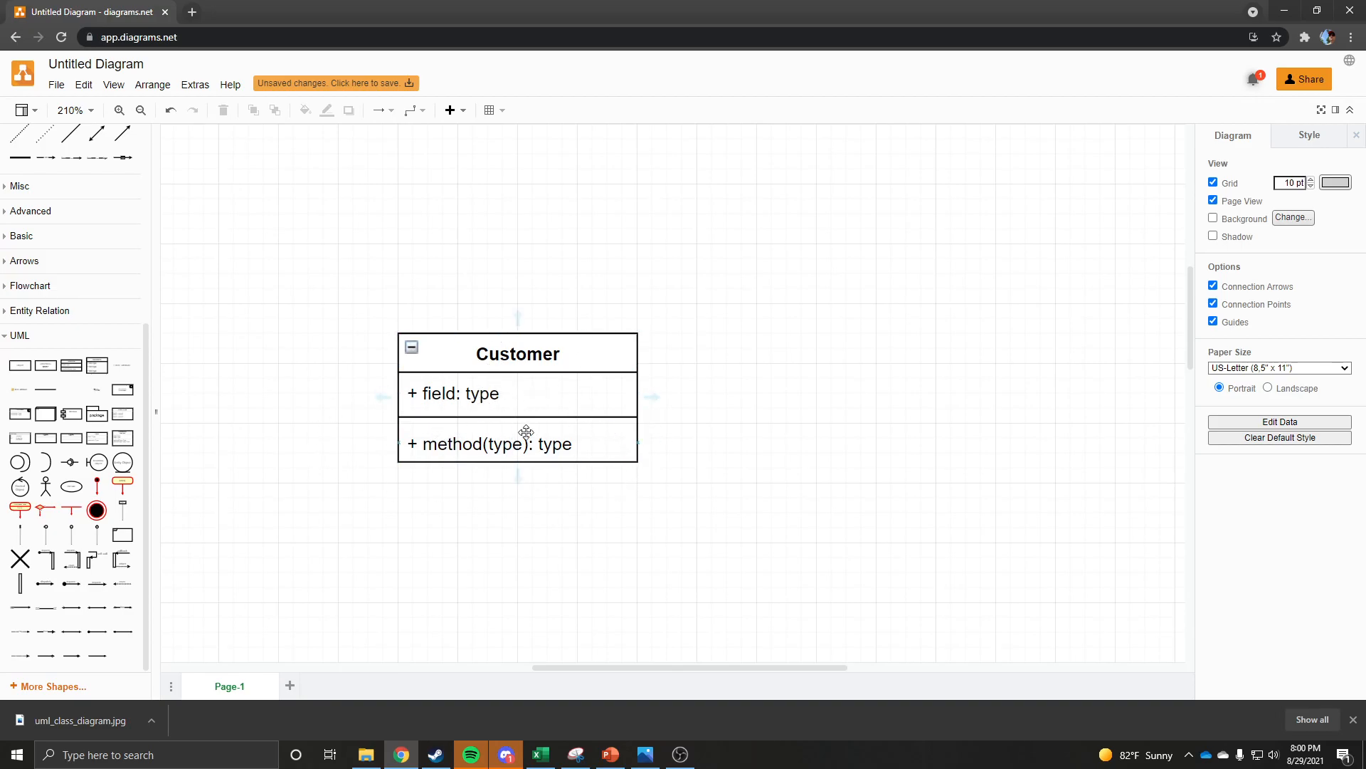
Rename the Customer class's field row as name and add a second attribute row called location beneath it
{"action": "left_click", "coordinate": [427, 398]}
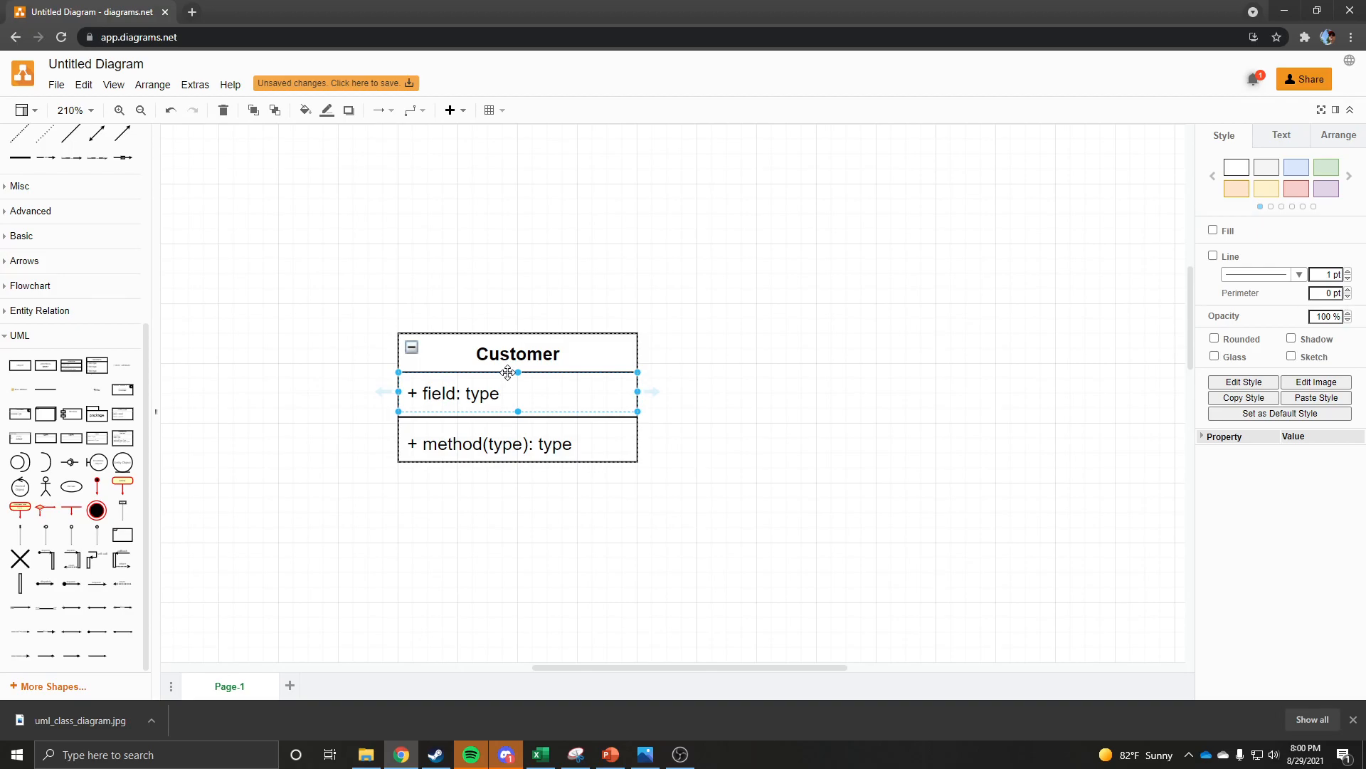
{"action": "double_click", "coordinate": [504, 392]}
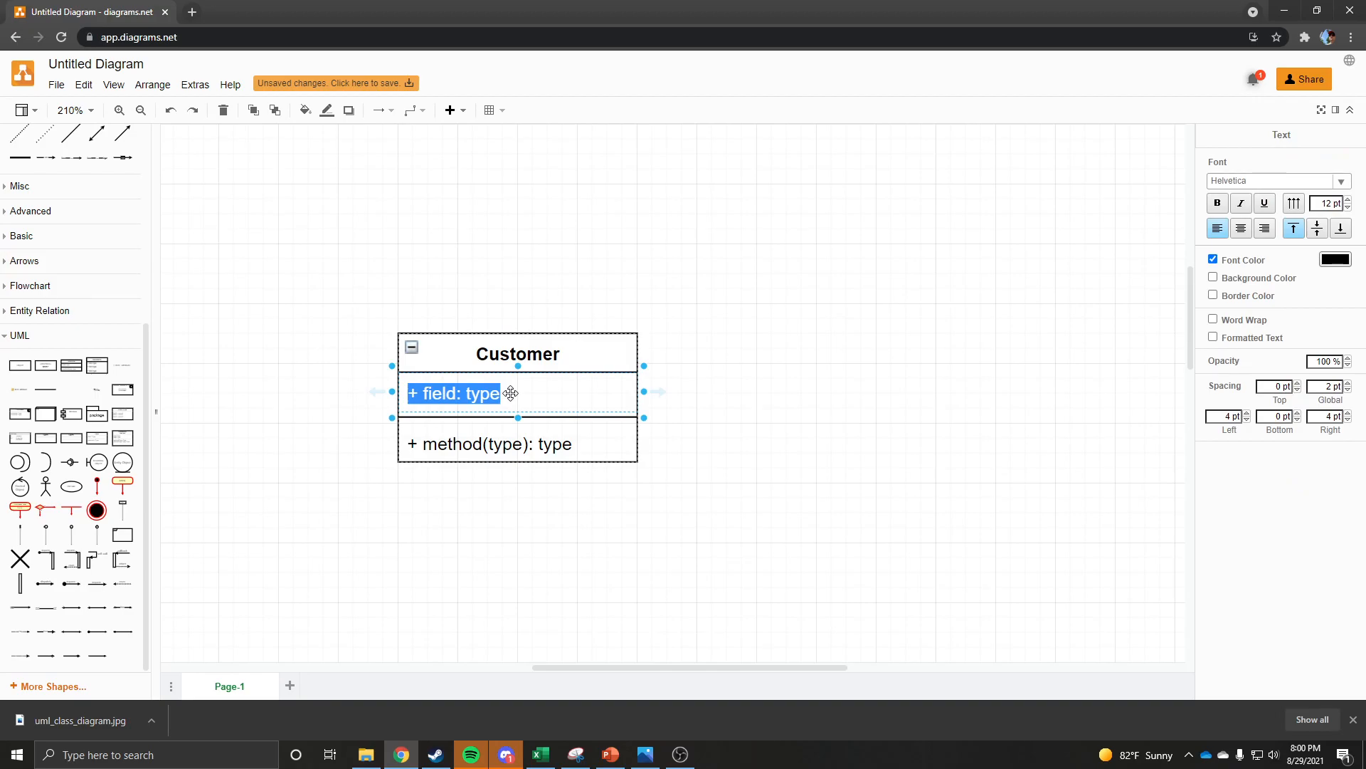
{"action": "type", "text": "name"}
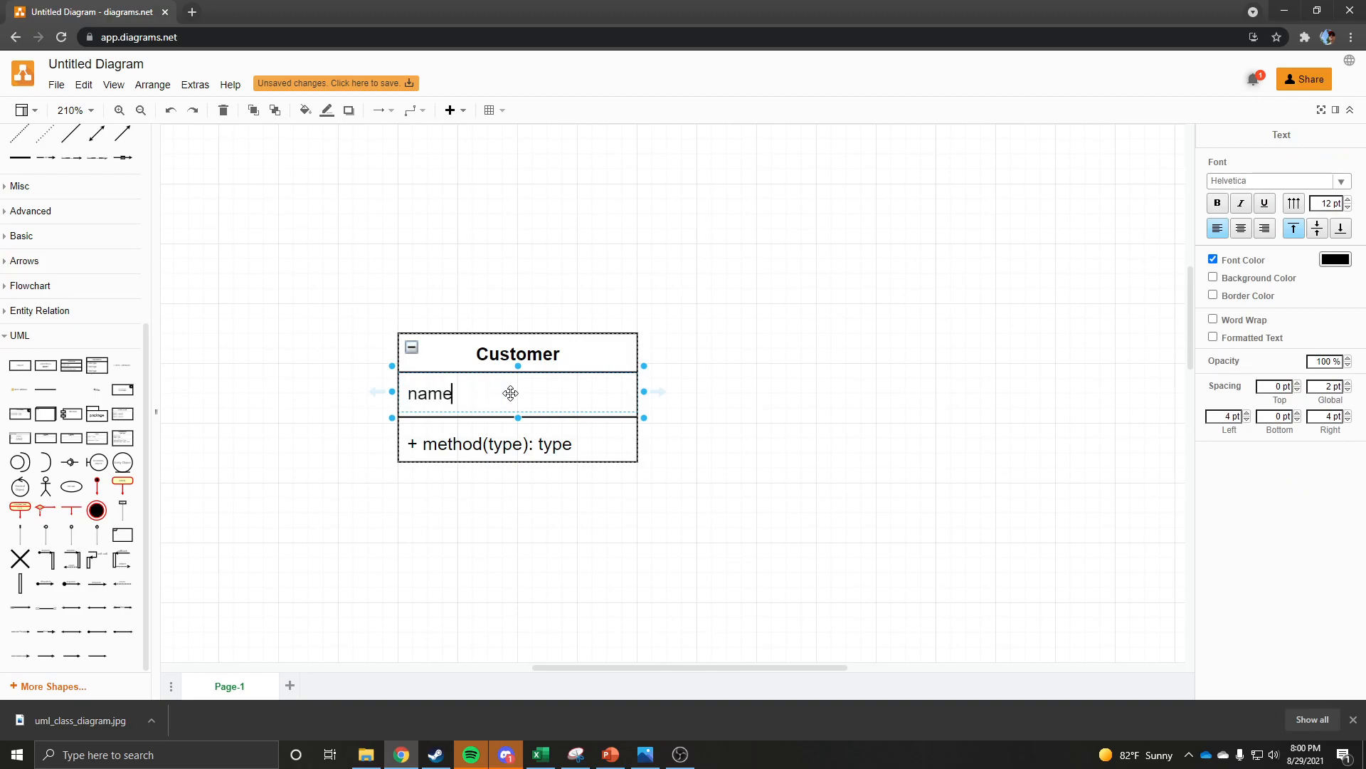
{"action": "left_click_drag", "start_coordinate": [122, 365], "coordinate": [431, 394]}
{"action": "double_click", "coordinate": [527, 430]}
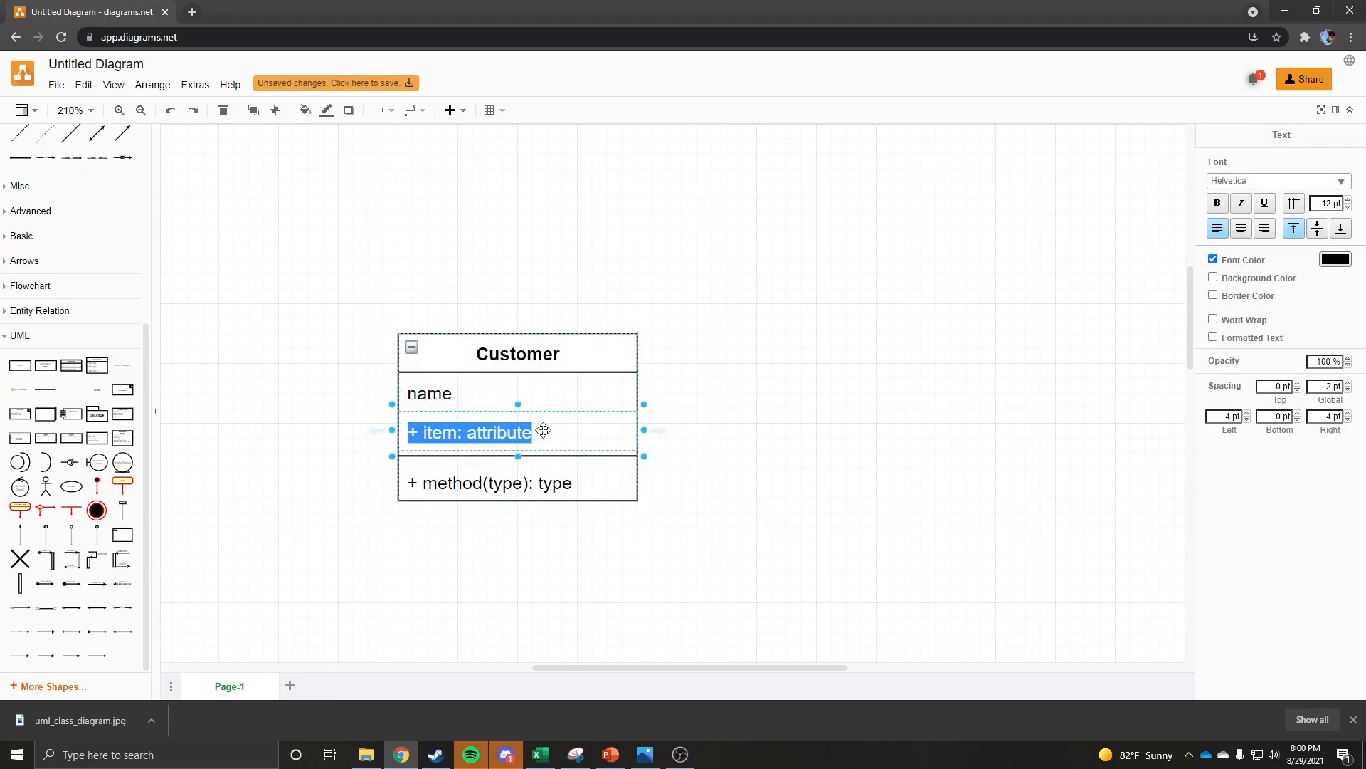
{"action": "type", "text": "location"}
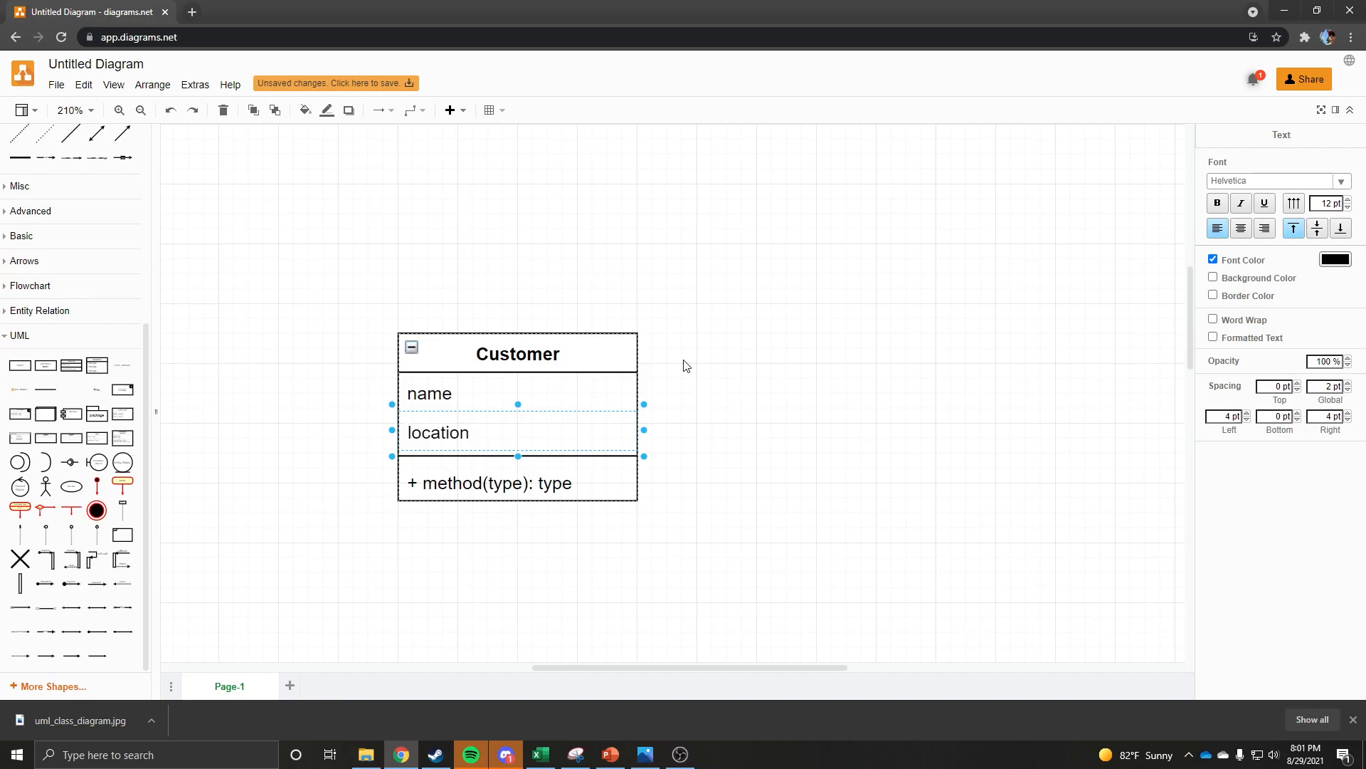
Extend the Customer class's name attribute with its data type so it reads "name : Text"
{"action": "double_click", "coordinate": [458, 391]}
{"action": "left_click", "coordinate": [464, 392]}
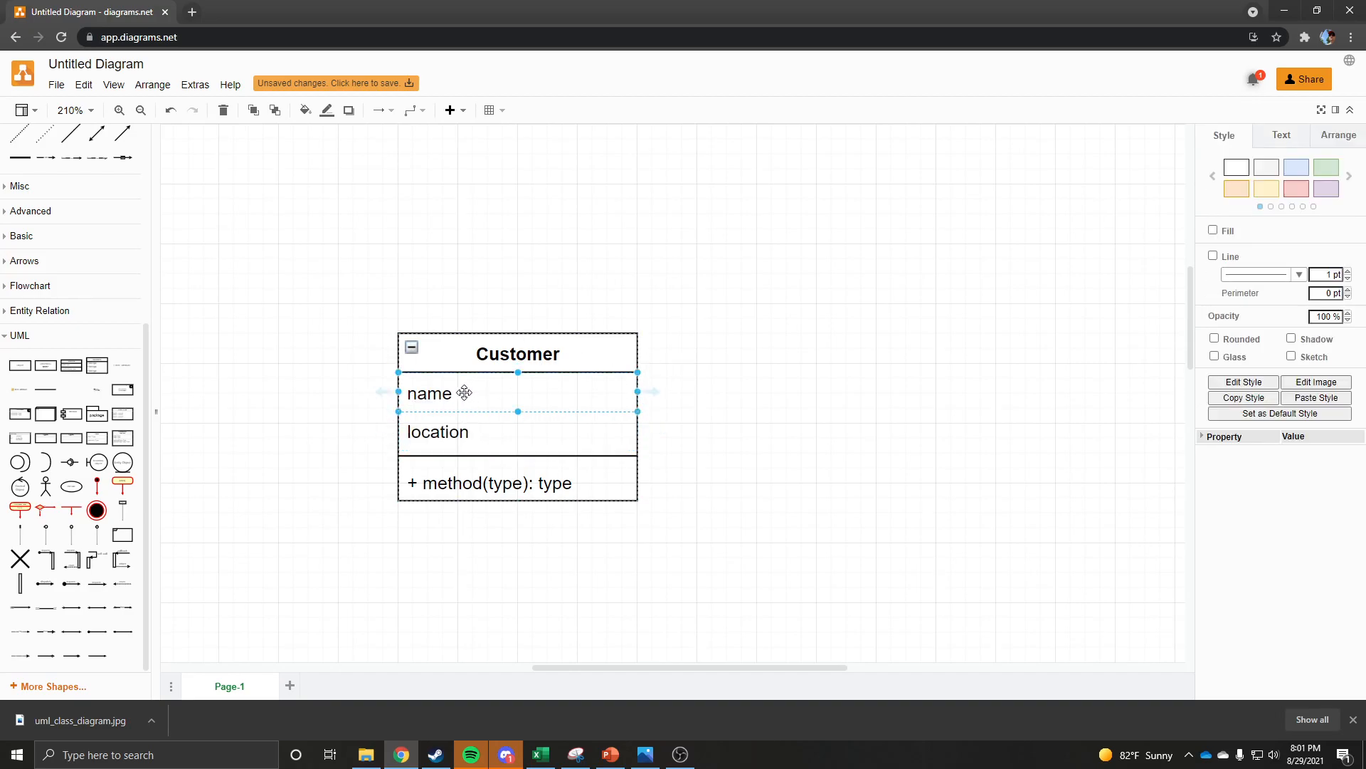
{"action": "double_click", "coordinate": [464, 392]}
{"action": "left_click", "coordinate": [464, 392]}
{"action": "left_click", "coordinate": [464, 392]}
{"action": "left_click", "coordinate": [464, 392]}
{"action": "double_click", "coordinate": [464, 392]}
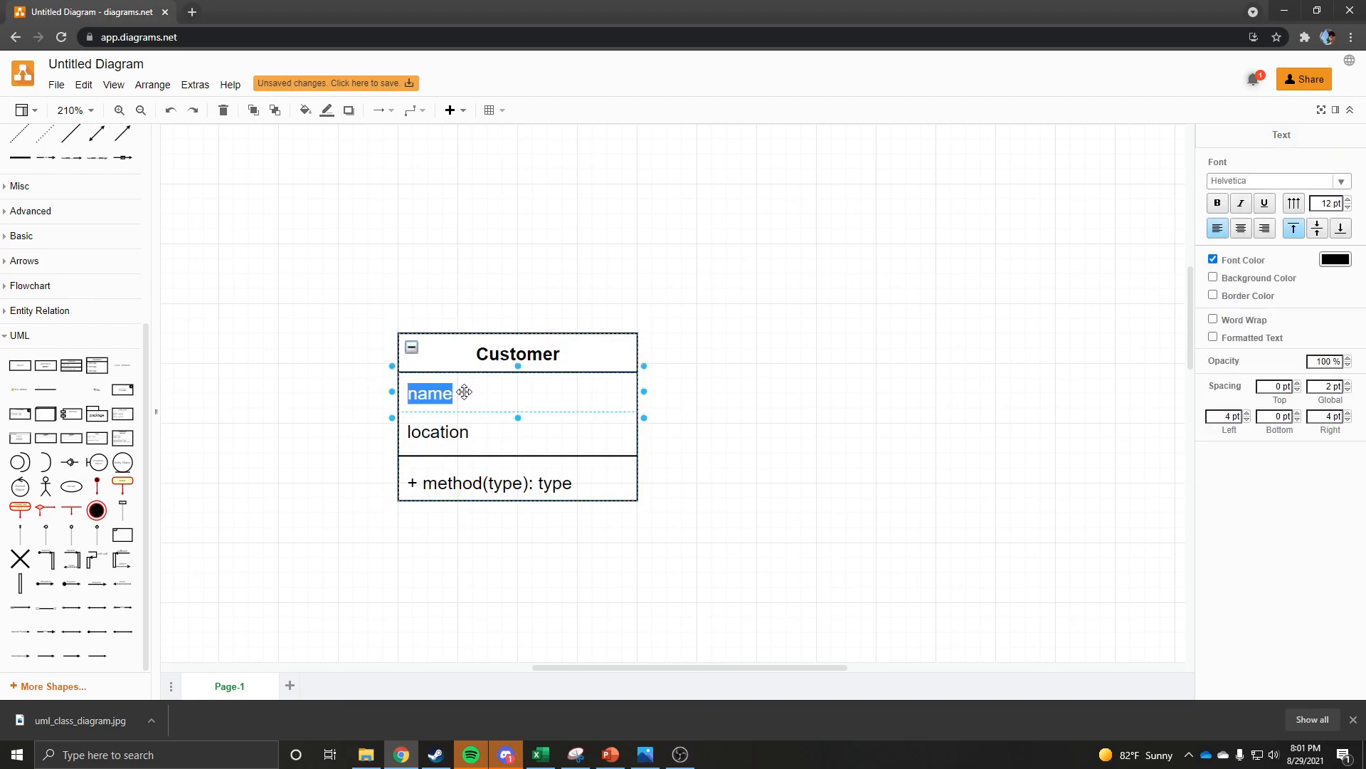
{"action": "left_click", "coordinate": [464, 392]}
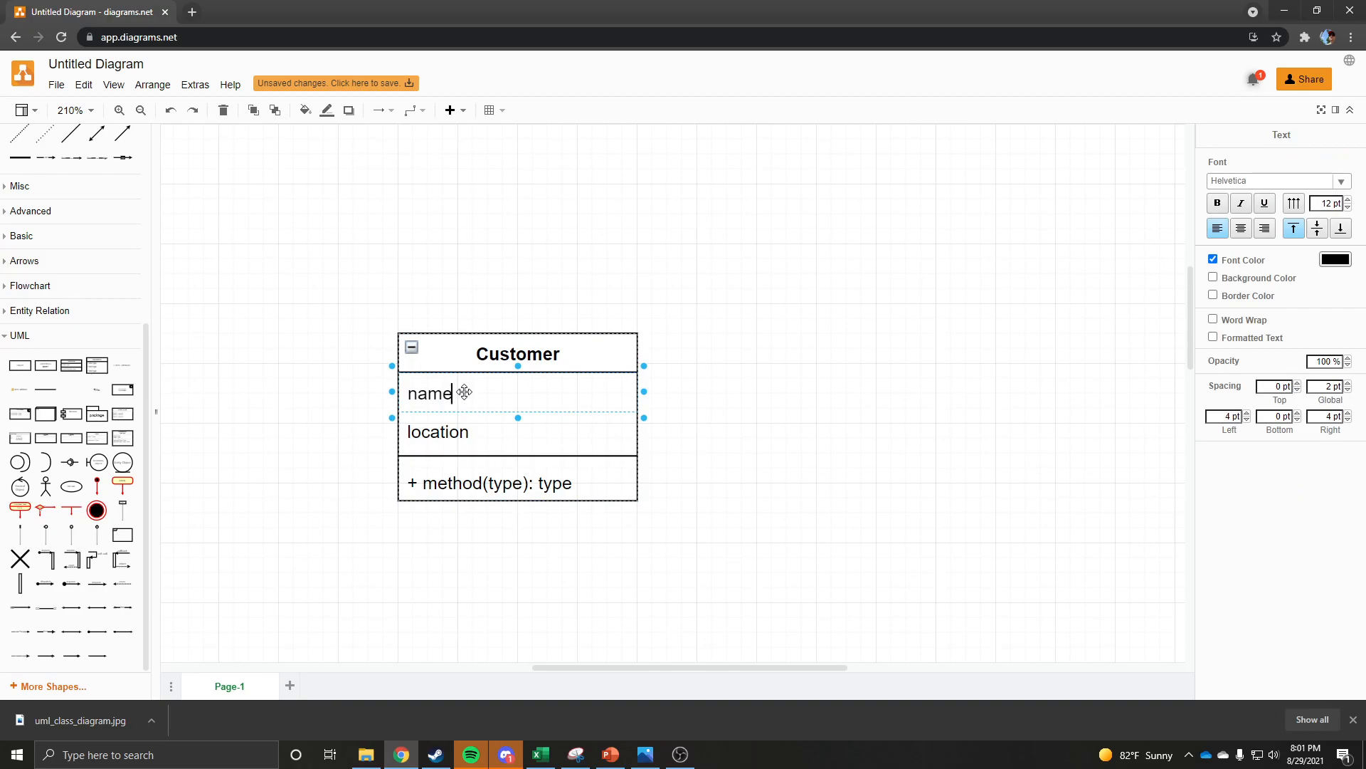
{"action": "type", "text": ":"}
{"action": "type", "text": "Text"}
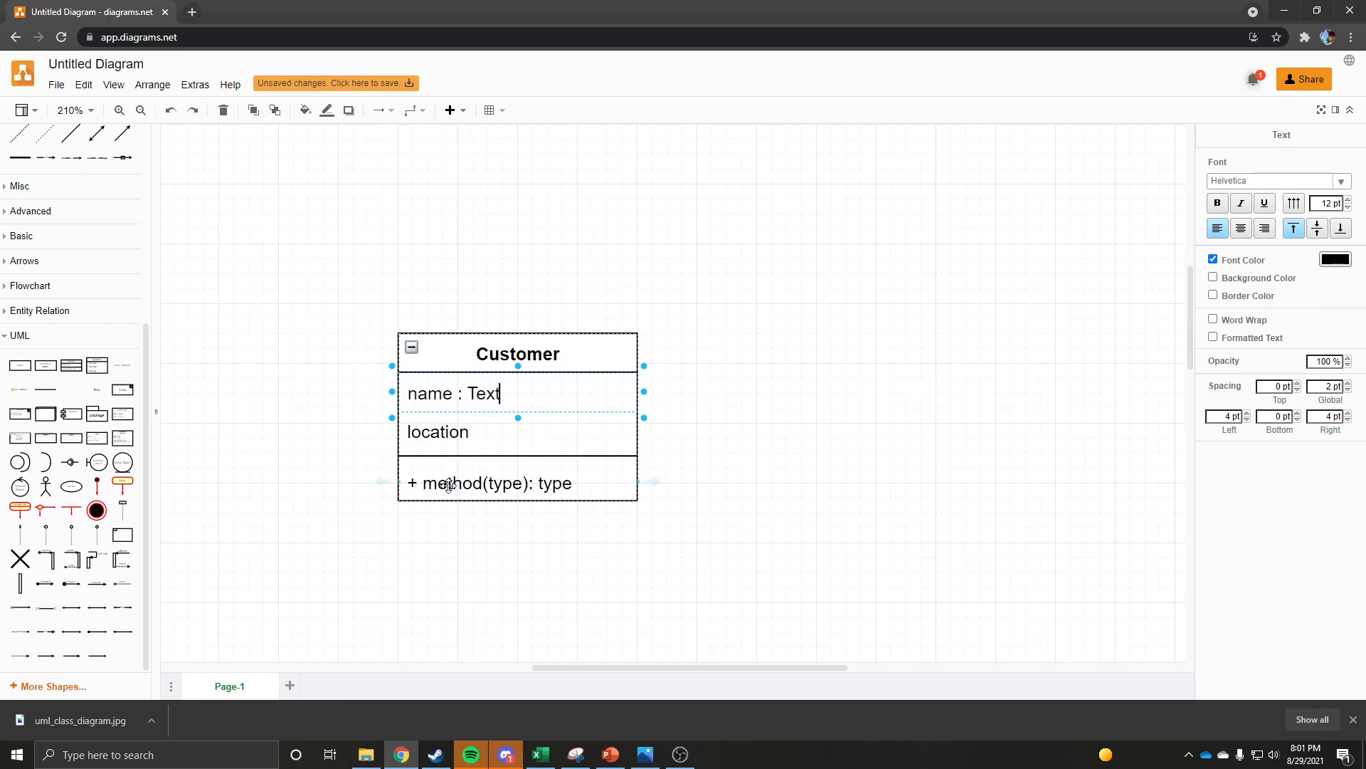
Extend the Customer class's location attribute with its data type so it reads "location : Text"
{"action": "double_click", "coordinate": [486, 432]}
{"action": "left_click", "coordinate": [486, 432]}
{"action": "double_click", "coordinate": [481, 432]}
{"action": "left_click", "coordinate": [483, 431]}
{"action": "type", "text": ": Text"}
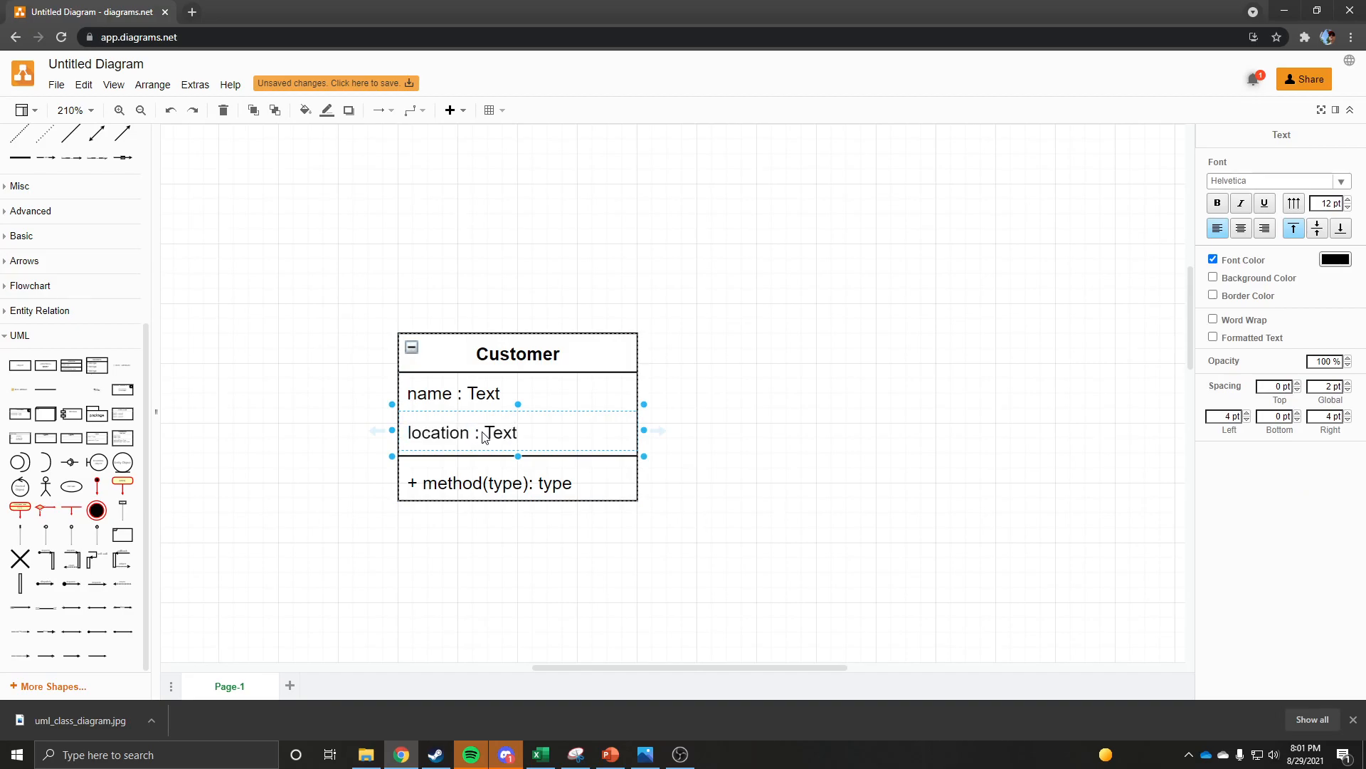
{"action": "left_click", "coordinate": [694, 286]}
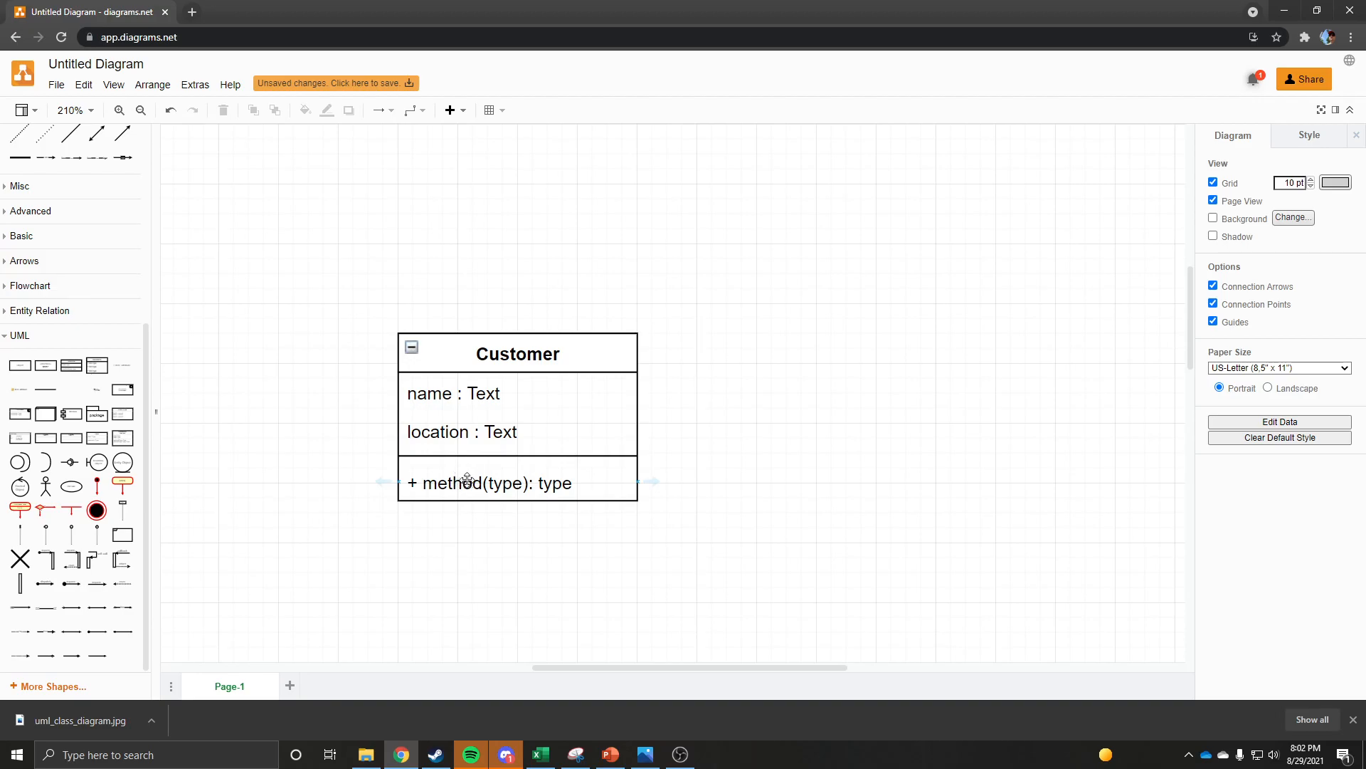
Replace the Customer class's method placeholder with sendOrder and add a second method row named receiveOrder below it
{"action": "left_click", "coordinate": [430, 391]}
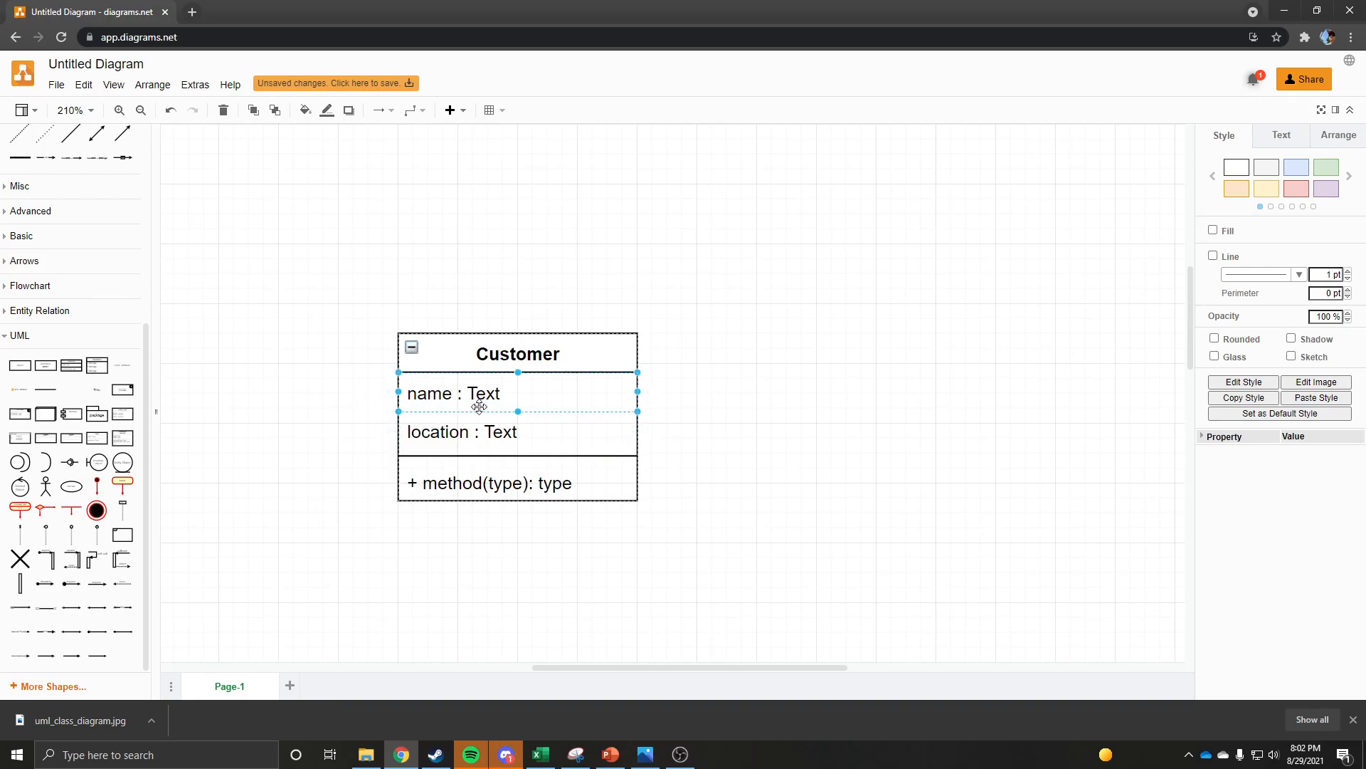
{"action": "left_click", "coordinate": [430, 436]}
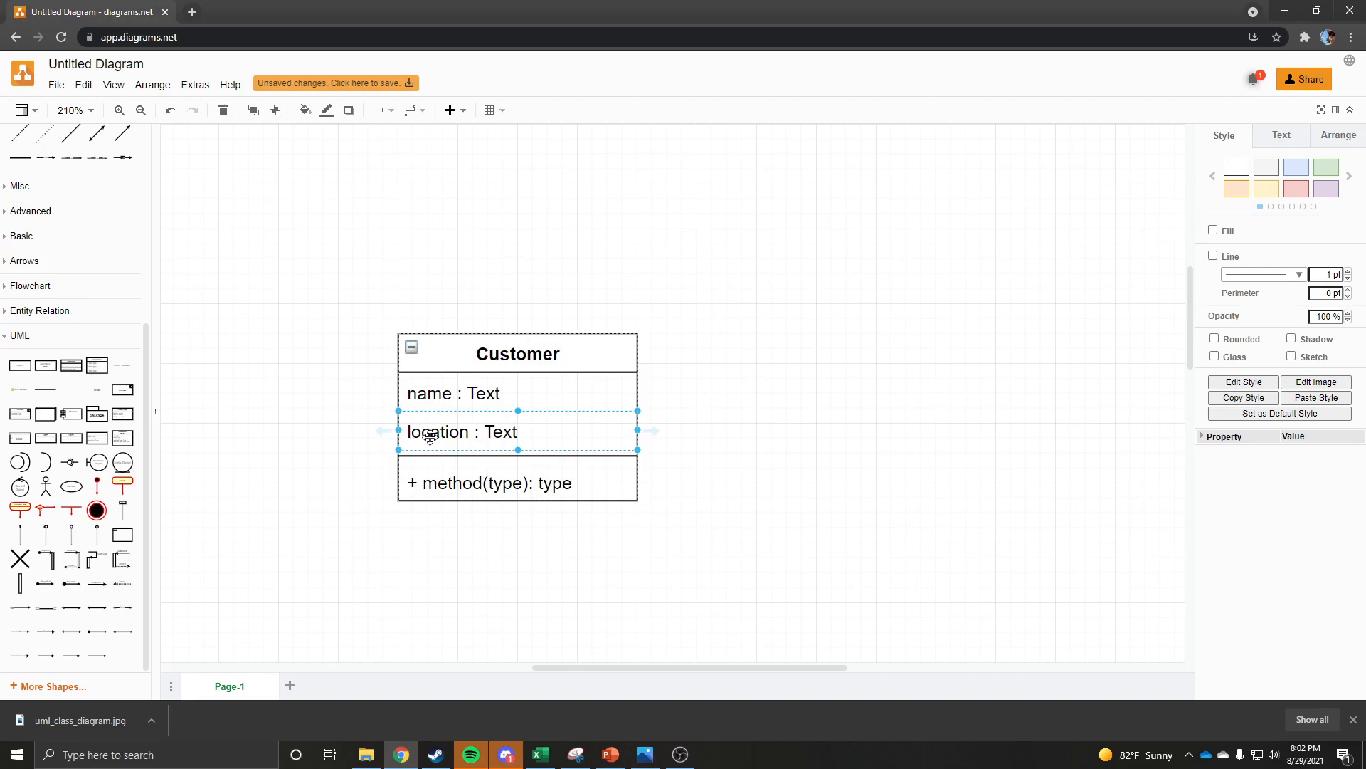
{"action": "double_click", "coordinate": [525, 478]}
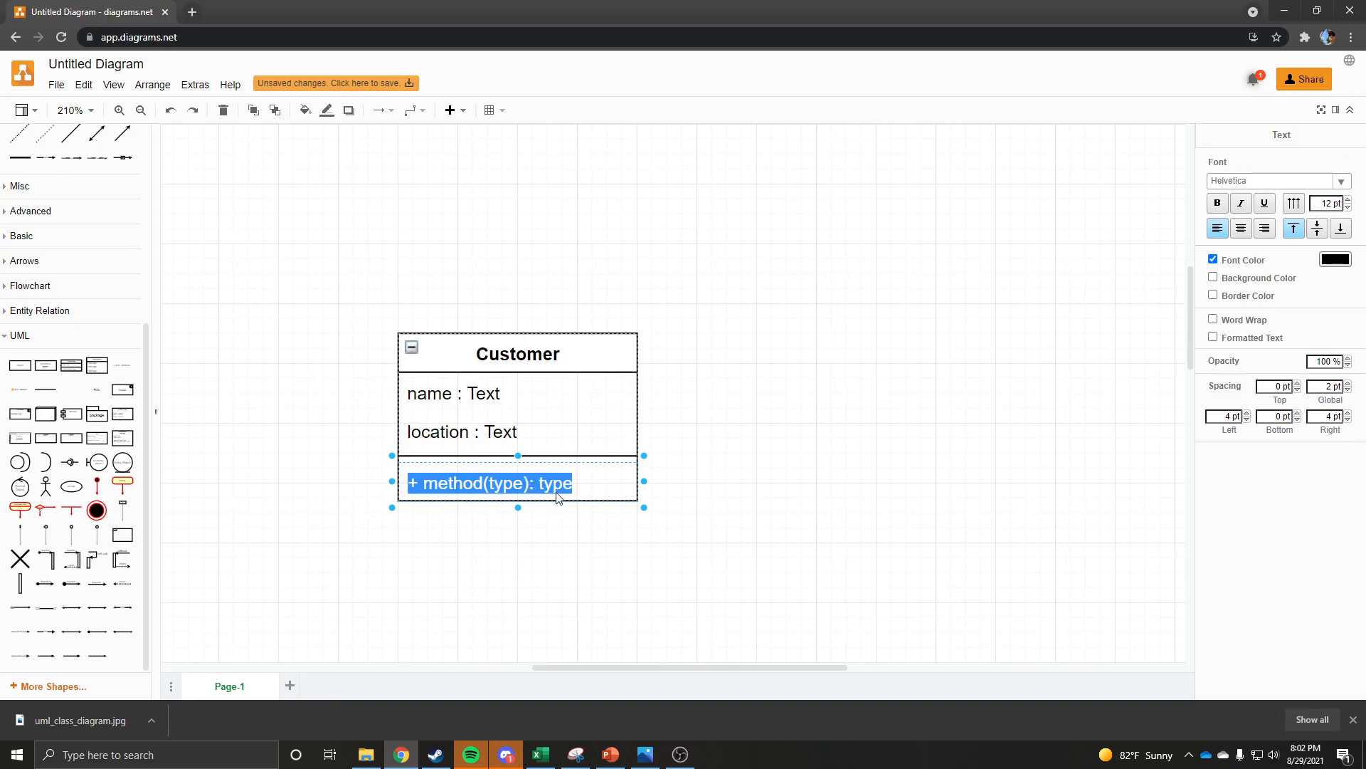
{"action": "type", "text": "sendOrder"}
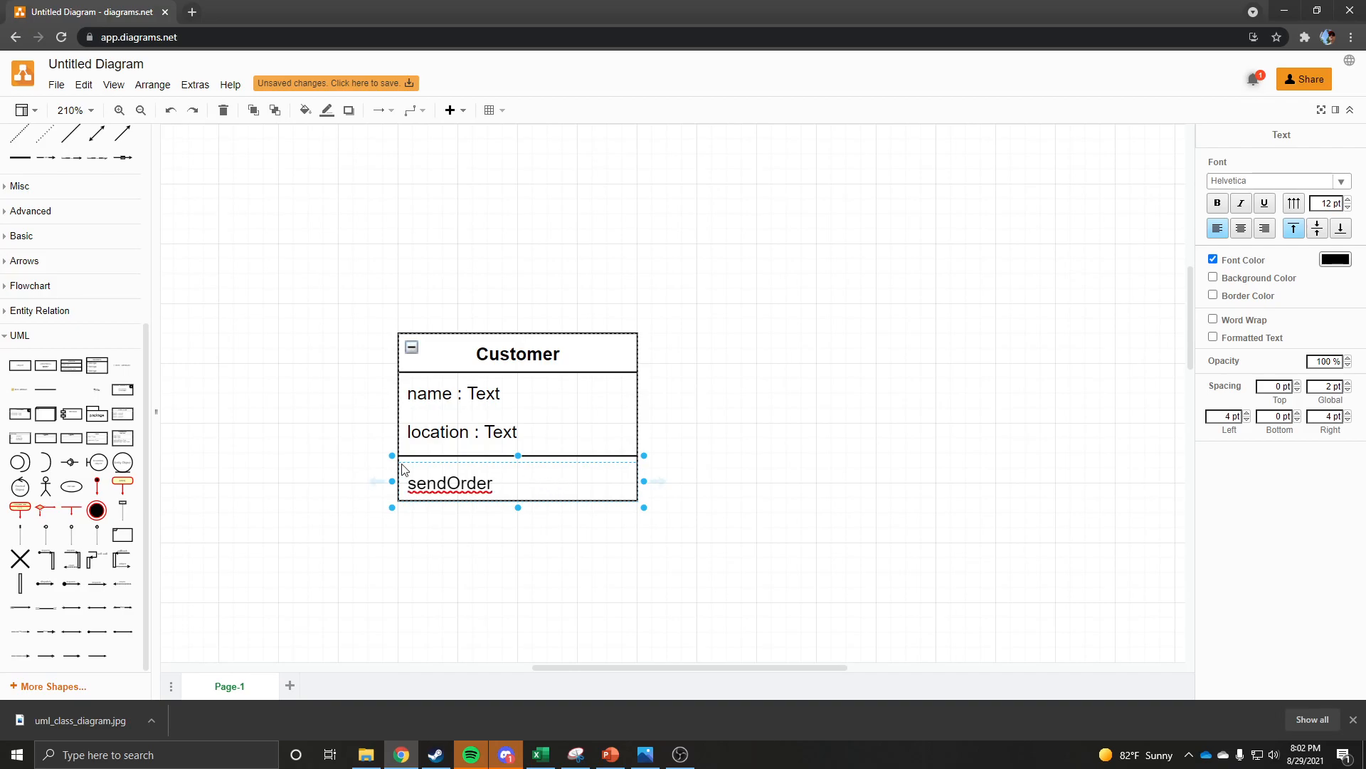
{"action": "left_click_drag", "start_coordinate": [127, 386], "coordinate": [473, 491]}
{"action": "double_click", "coordinate": [486, 518]}
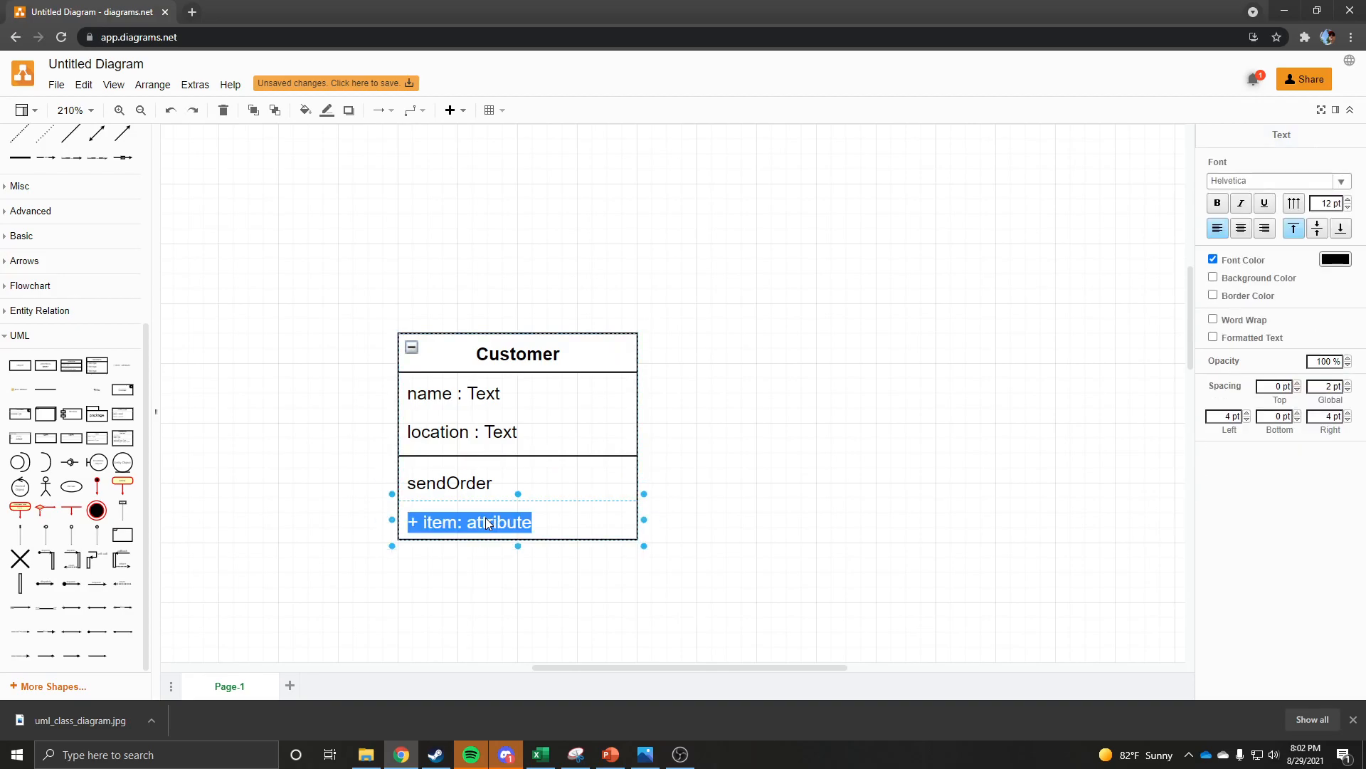
{"action": "type", "text": "receiveO"}
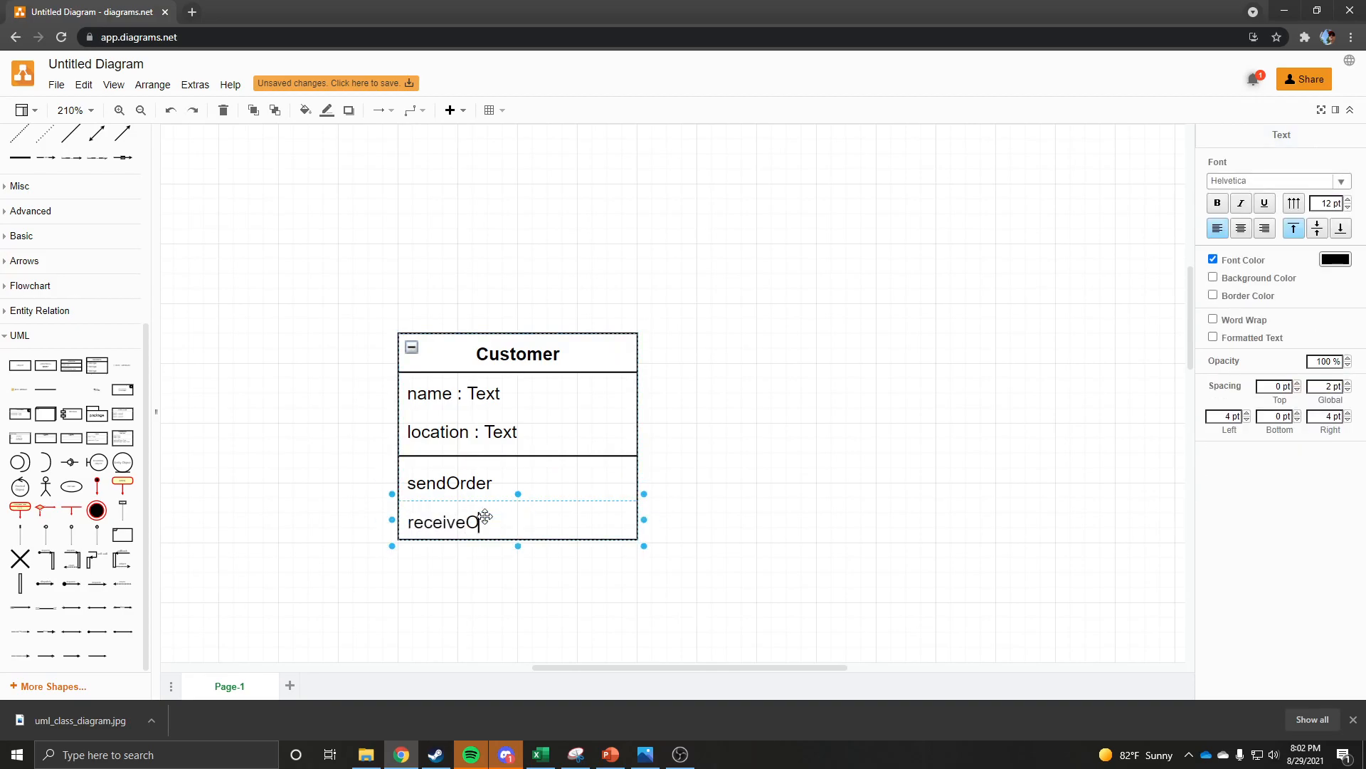
{"action": "type", "text": "rder"}
{"action": "left_click", "coordinate": [700, 419]}
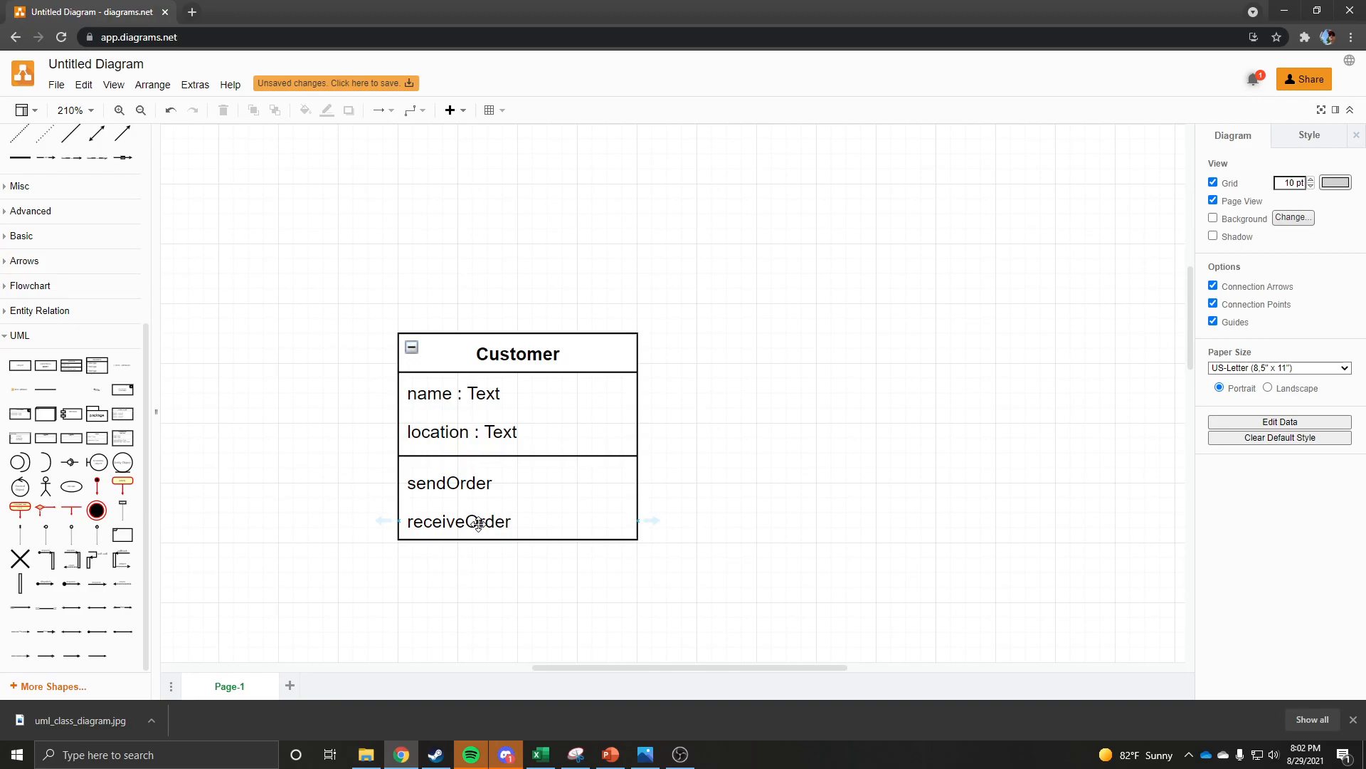
Move the Customer class up and to the left, and place a second UML Class titled Order to its right
{"action": "left_click_drag", "start_coordinate": [579, 351], "coordinate": [428, 279]}
{"action": "left_click", "coordinate": [646, 405]}
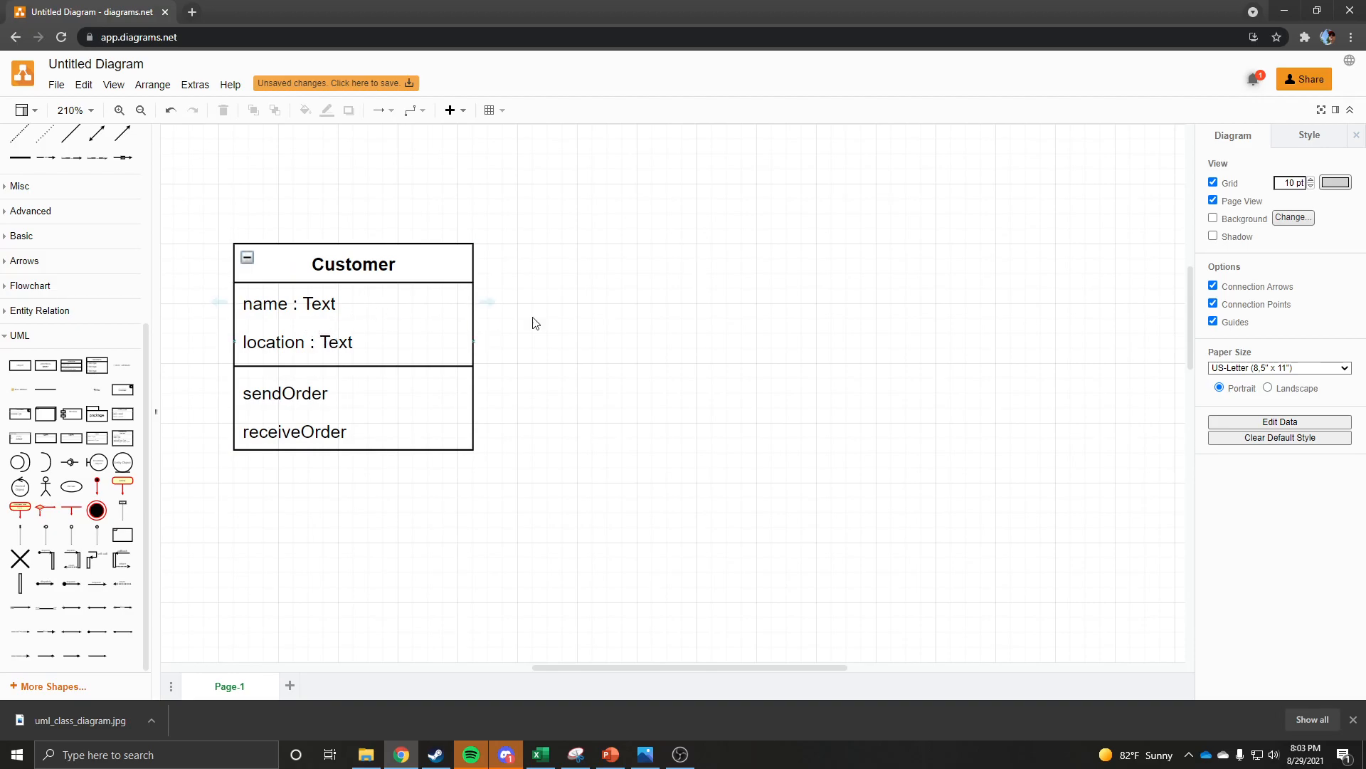
{"action": "left_click_drag", "start_coordinate": [72, 365], "coordinate": [682, 256]}
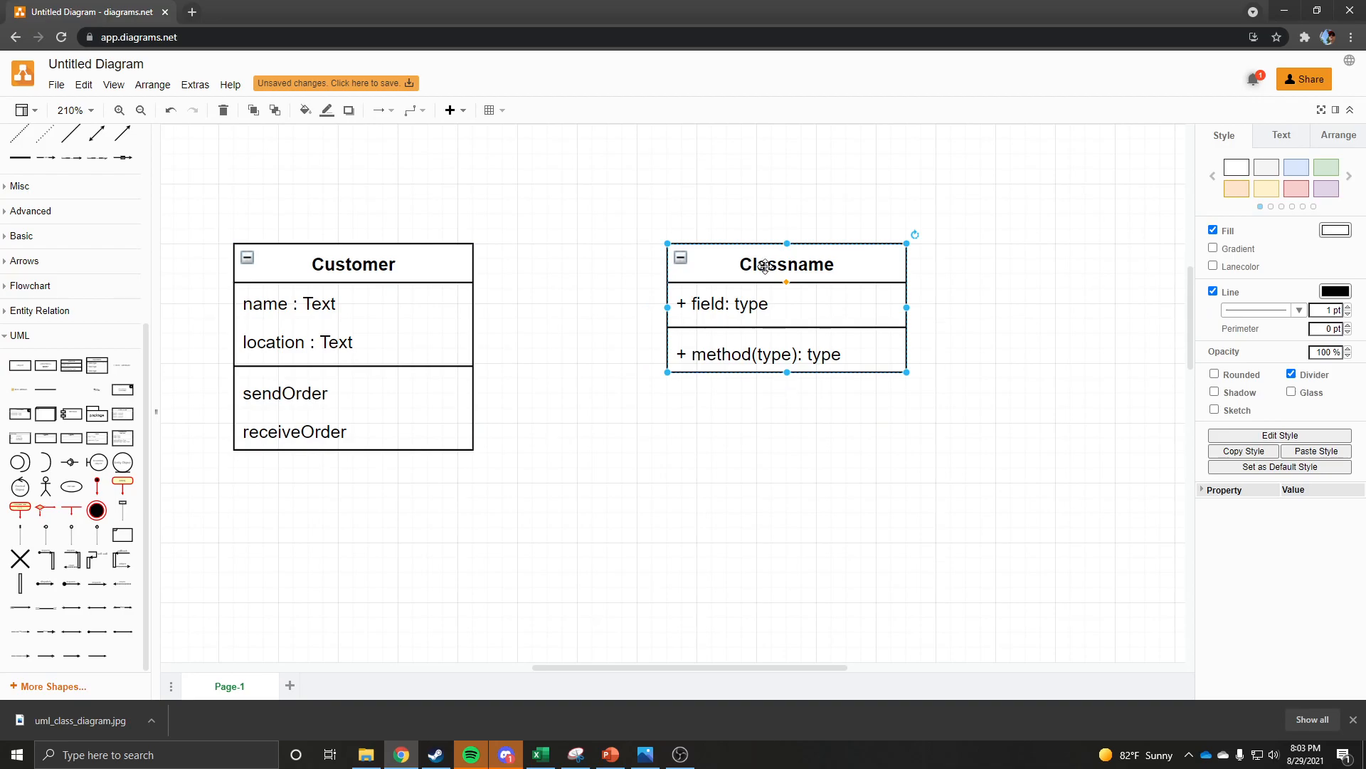
{"action": "double_click", "coordinate": [753, 267]}
{"action": "type", "text": "Order"}
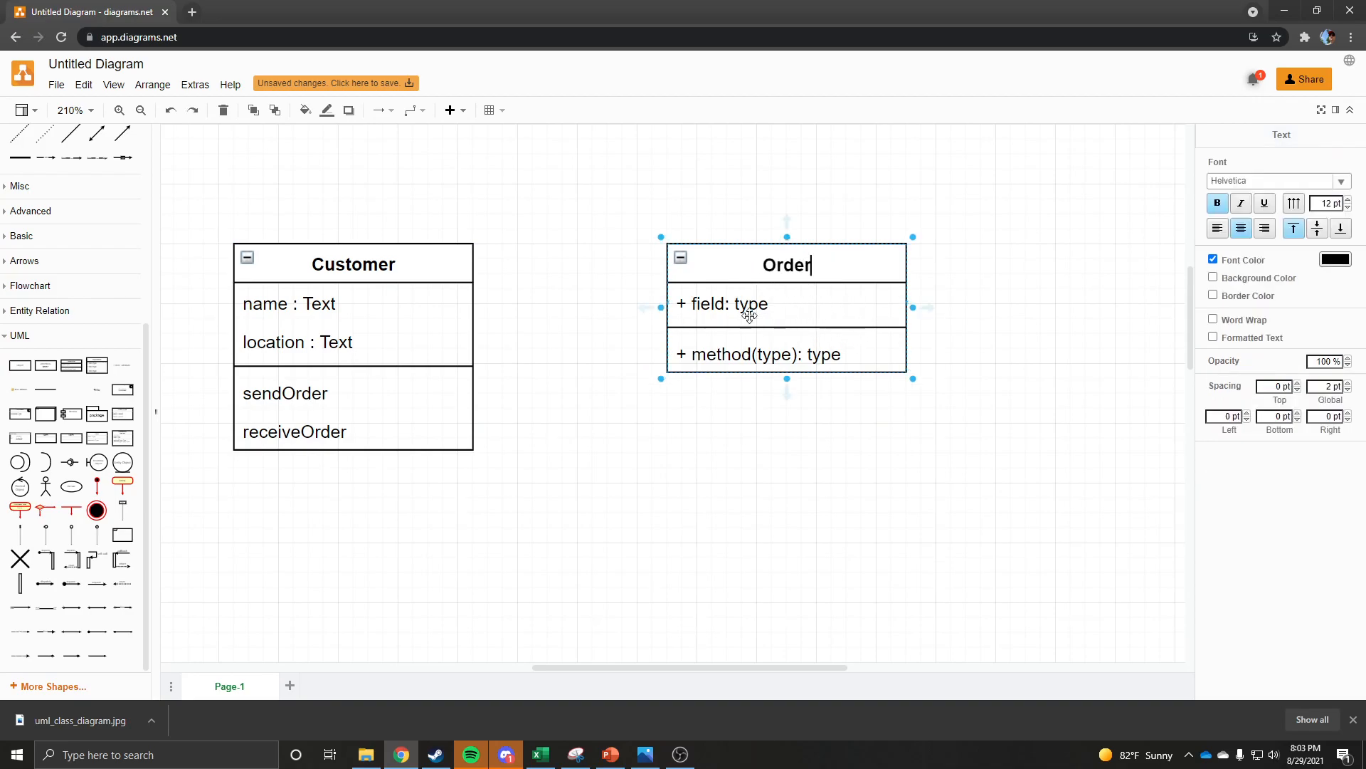
Set the Order class's field row to "date : Date" and add a second attribute row reading "number : Text"
{"action": "double_click", "coordinate": [773, 305]}
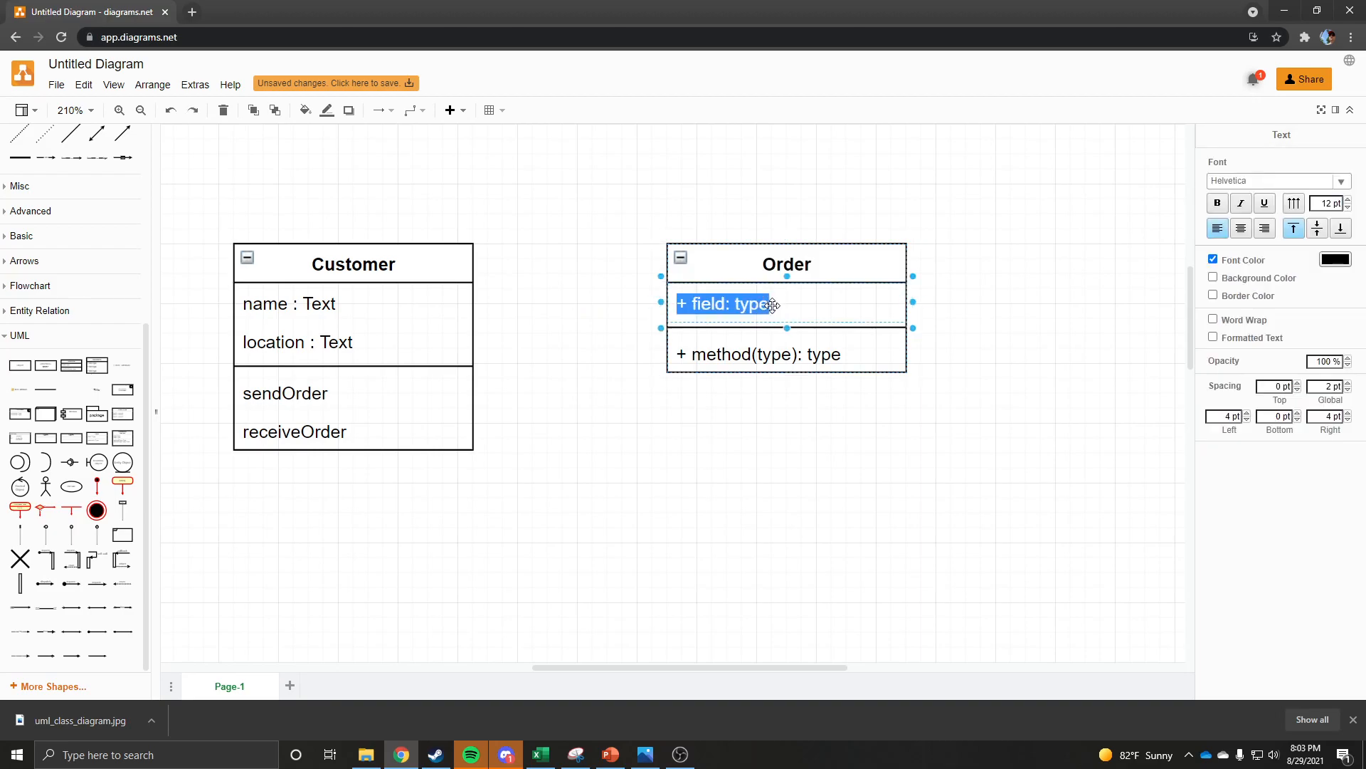
{"action": "type", "text": "date"}
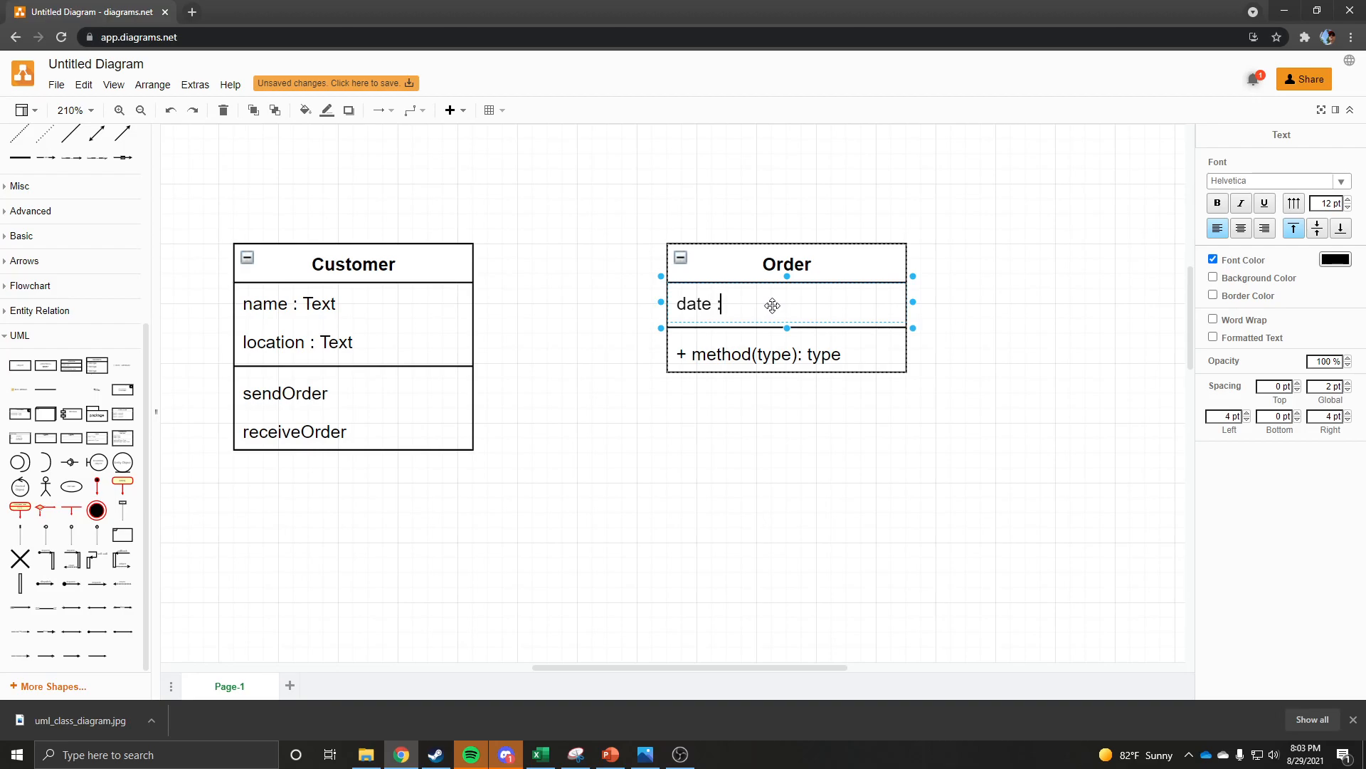
{"action": "type", "text": " : Date"}
{"action": "left_click_drag", "start_coordinate": [134, 386], "coordinate": [728, 315]}
{"action": "double_click", "coordinate": [777, 345]}
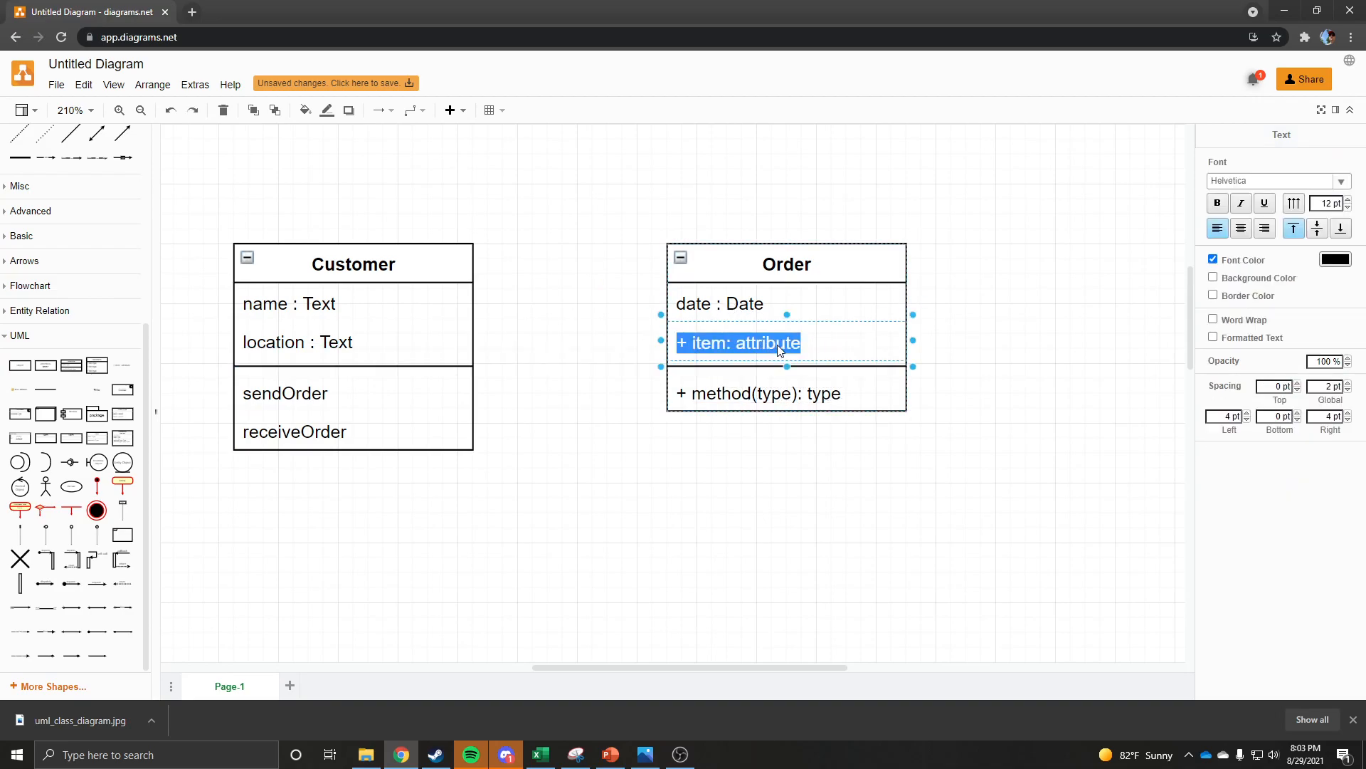
{"action": "type", "text": "numbe"}
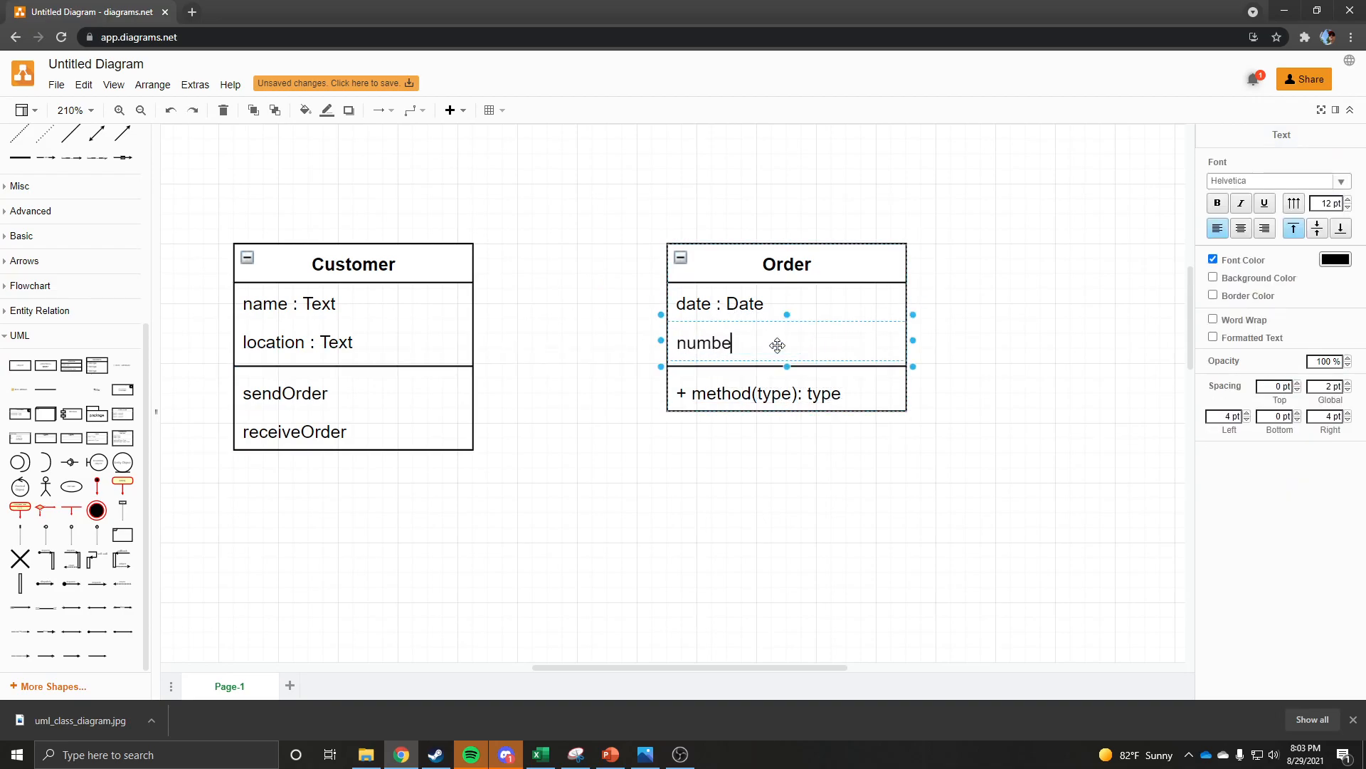
{"action": "type", "text": "r : Text"}
Replace the Order class's method placeholder with confirm
{"action": "double_click", "coordinate": [772, 402]}
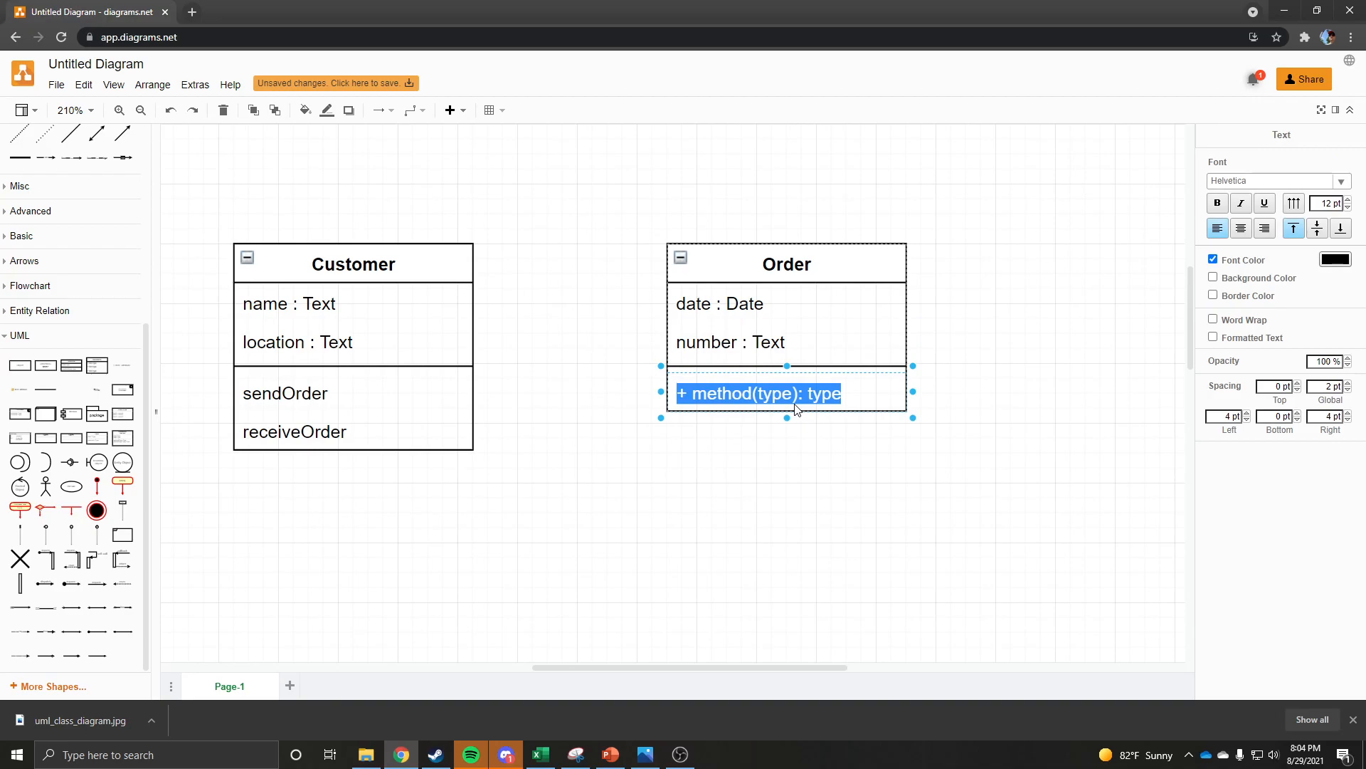
{"action": "type", "text": "confirmed"}
{"action": "key", "text": "BackSpace"}
{"action": "key", "text": "BackSpace"}
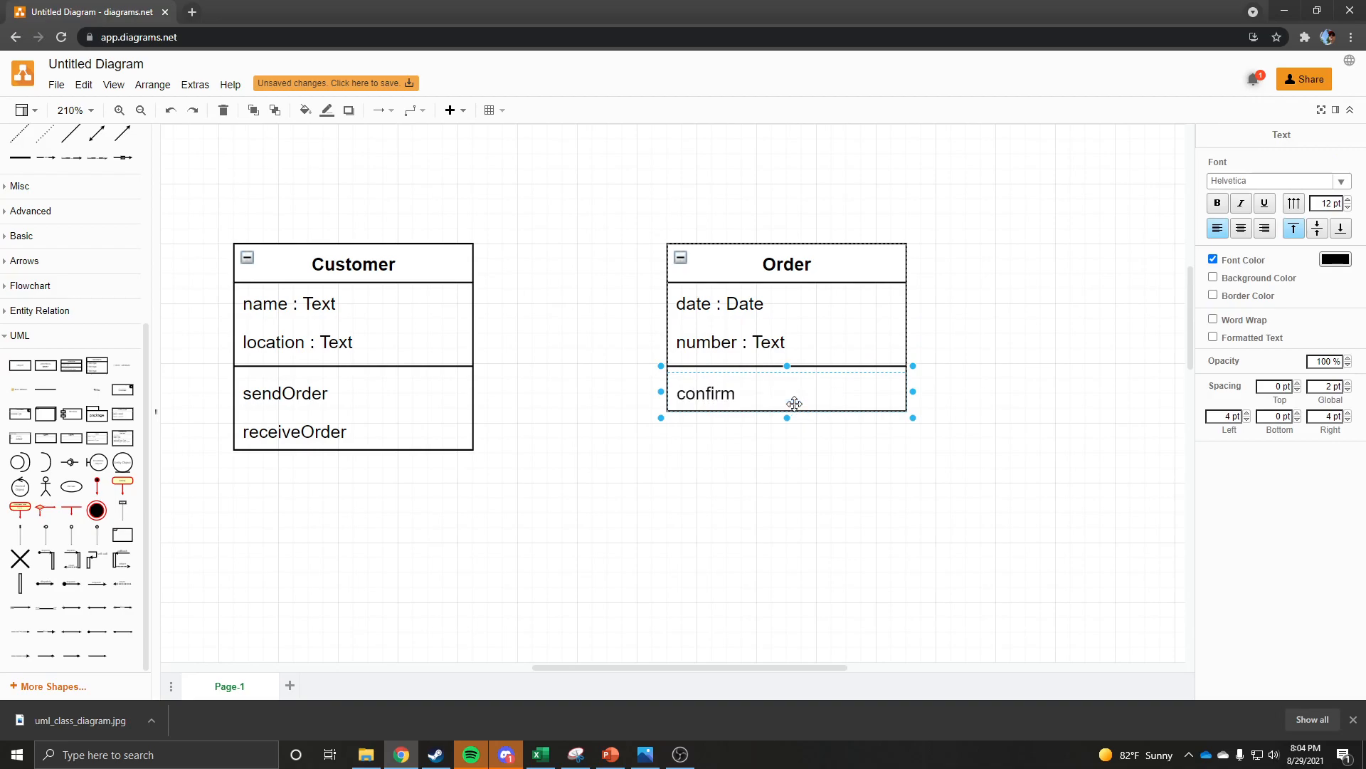
Add a second method row reading close below confirm in the Order class
{"action": "left_click_drag", "start_coordinate": [121, 365], "coordinate": [727, 404]}
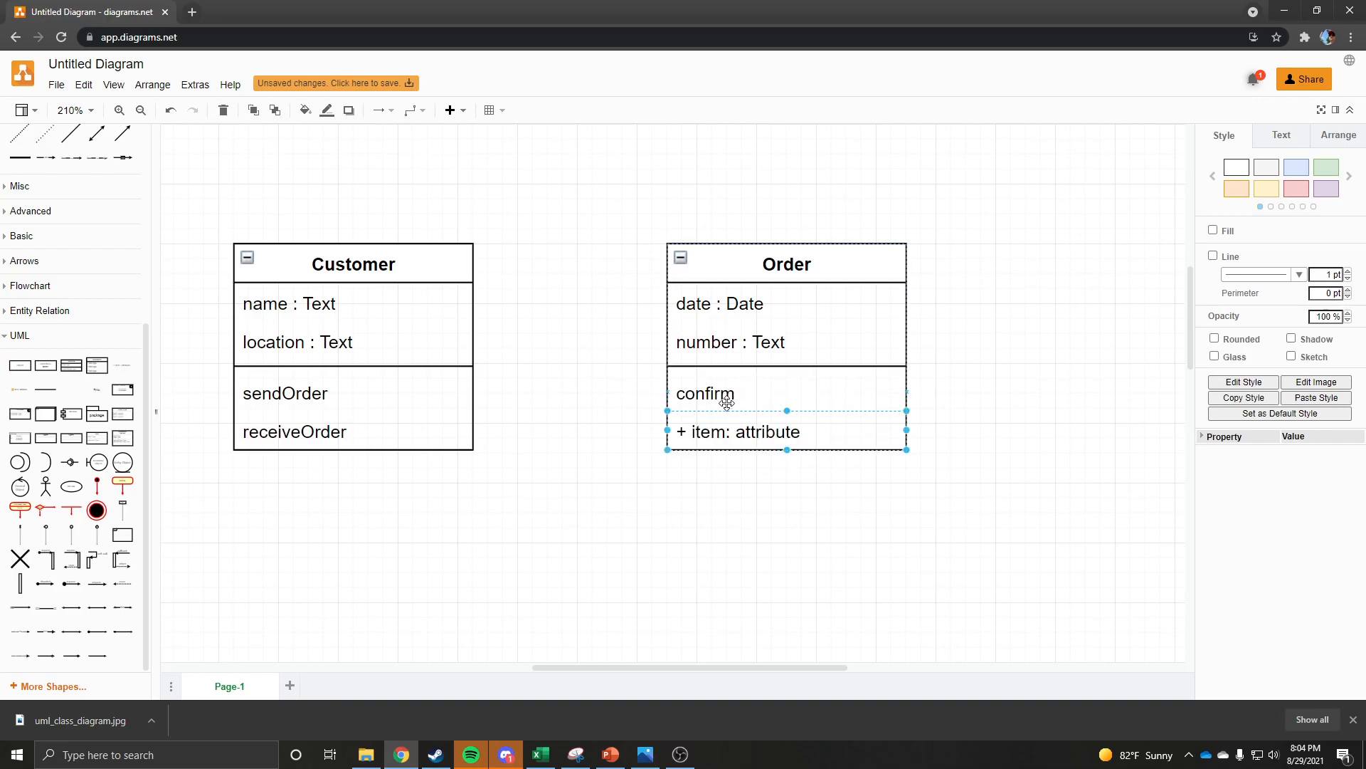
{"action": "double_click", "coordinate": [762, 433]}
{"action": "type", "text": "close"}
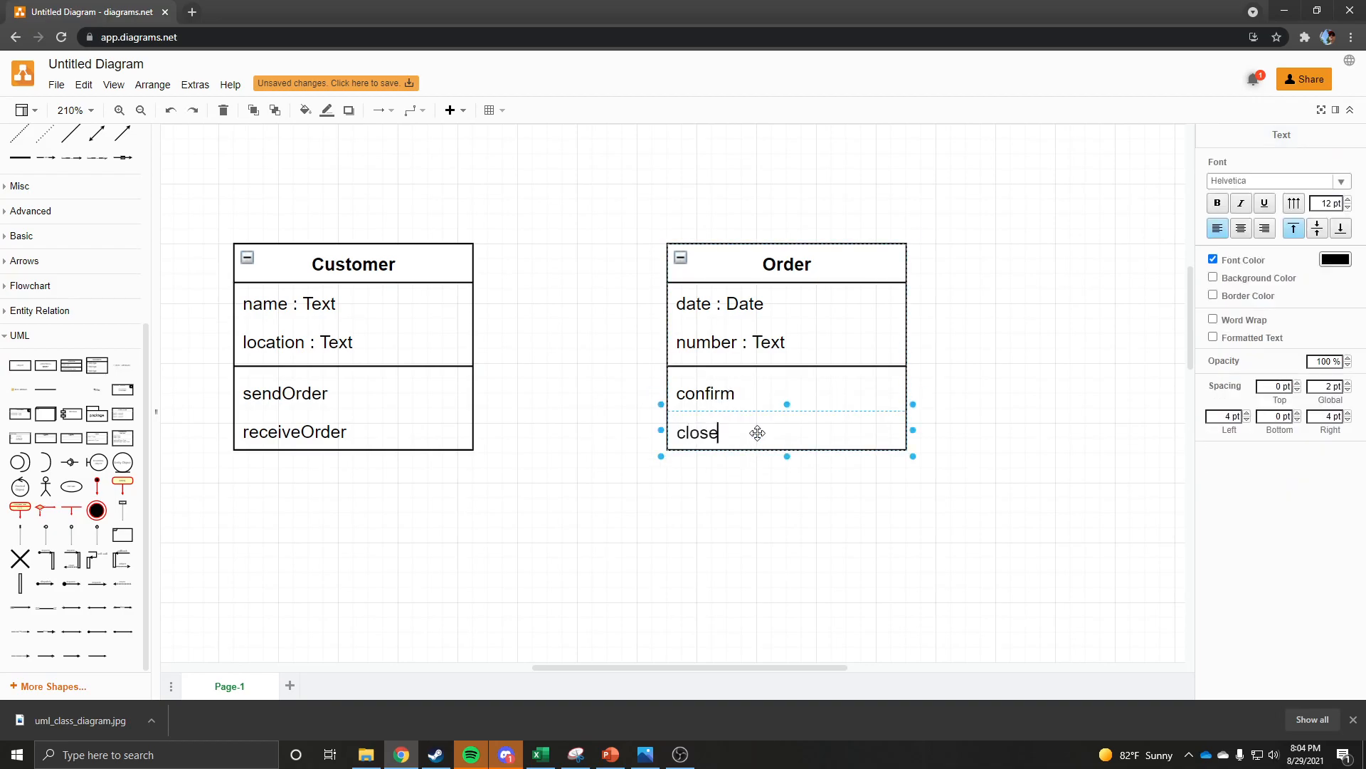
{"action": "left_click", "coordinate": [760, 492]}
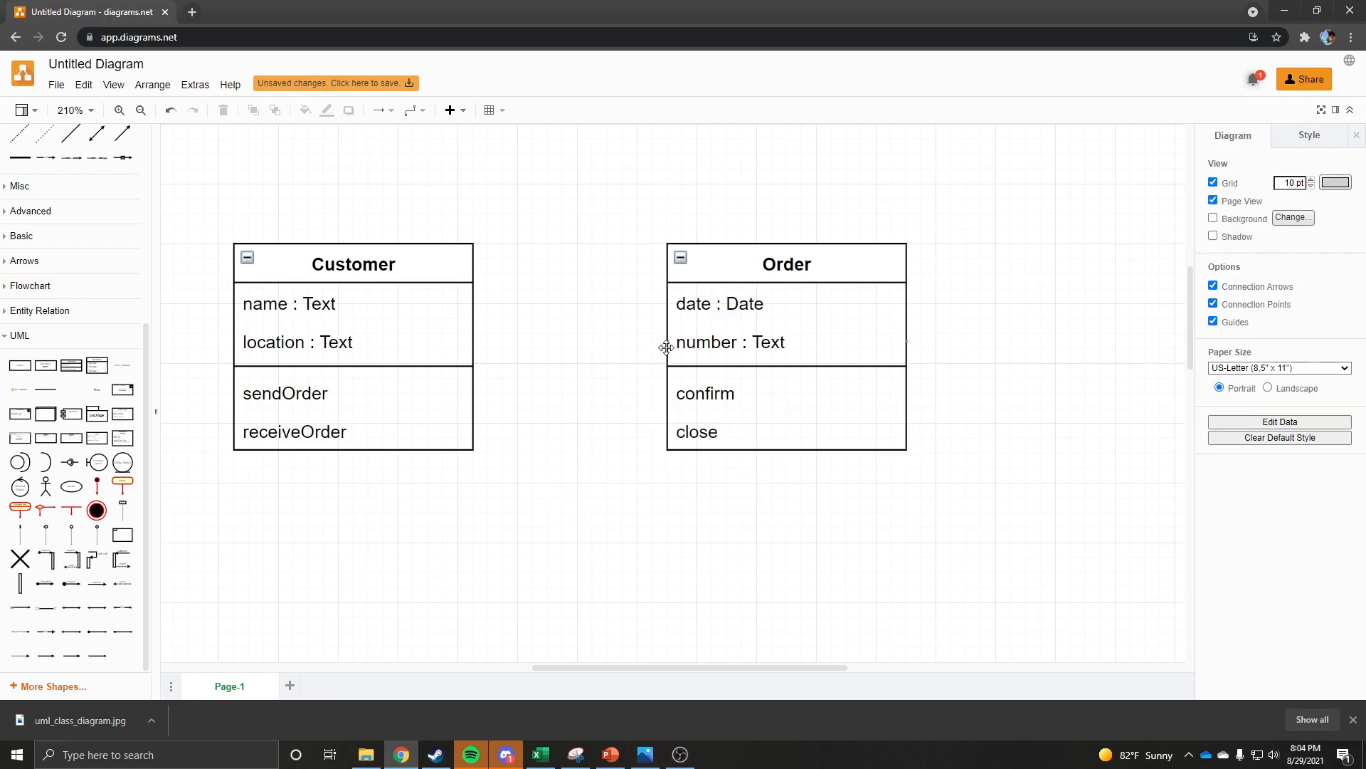
Draw a straight connector arrow from the Order class's number row to the Customer class's location row
{"action": "left_click", "coordinate": [725, 289]}
{"action": "left_click_drag", "start_coordinate": [726, 262], "coordinate": [726, 263]}
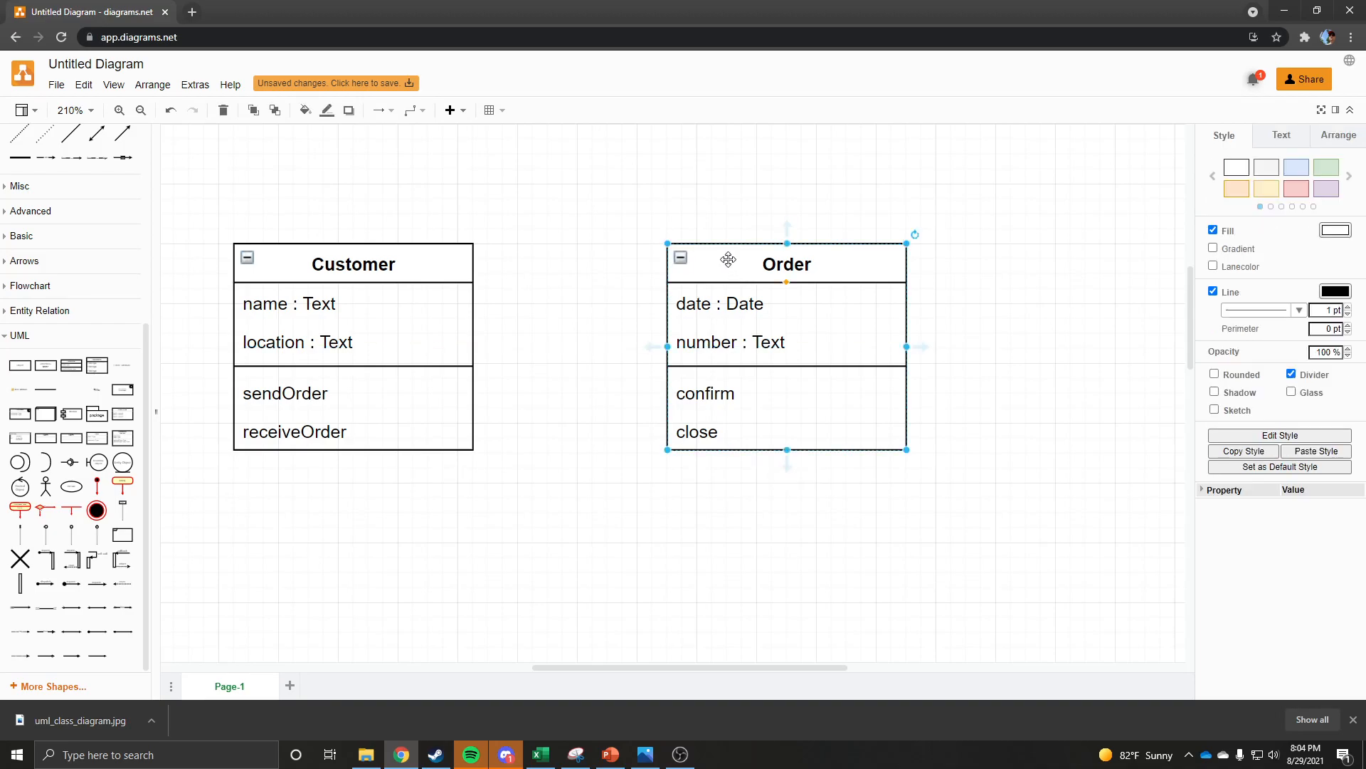
{"action": "left_click", "coordinate": [580, 367]}
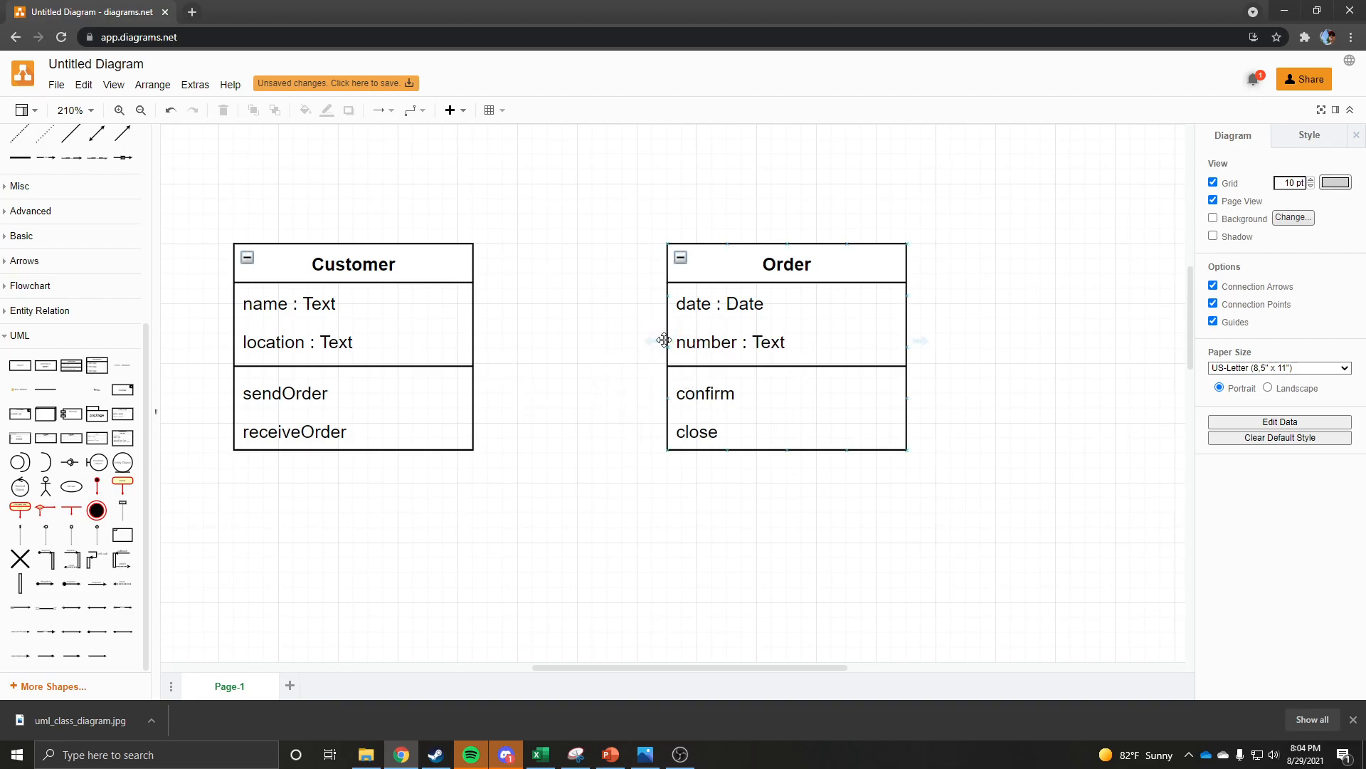
{"action": "left_click_drag", "start_coordinate": [669, 342], "coordinate": [476, 340]}
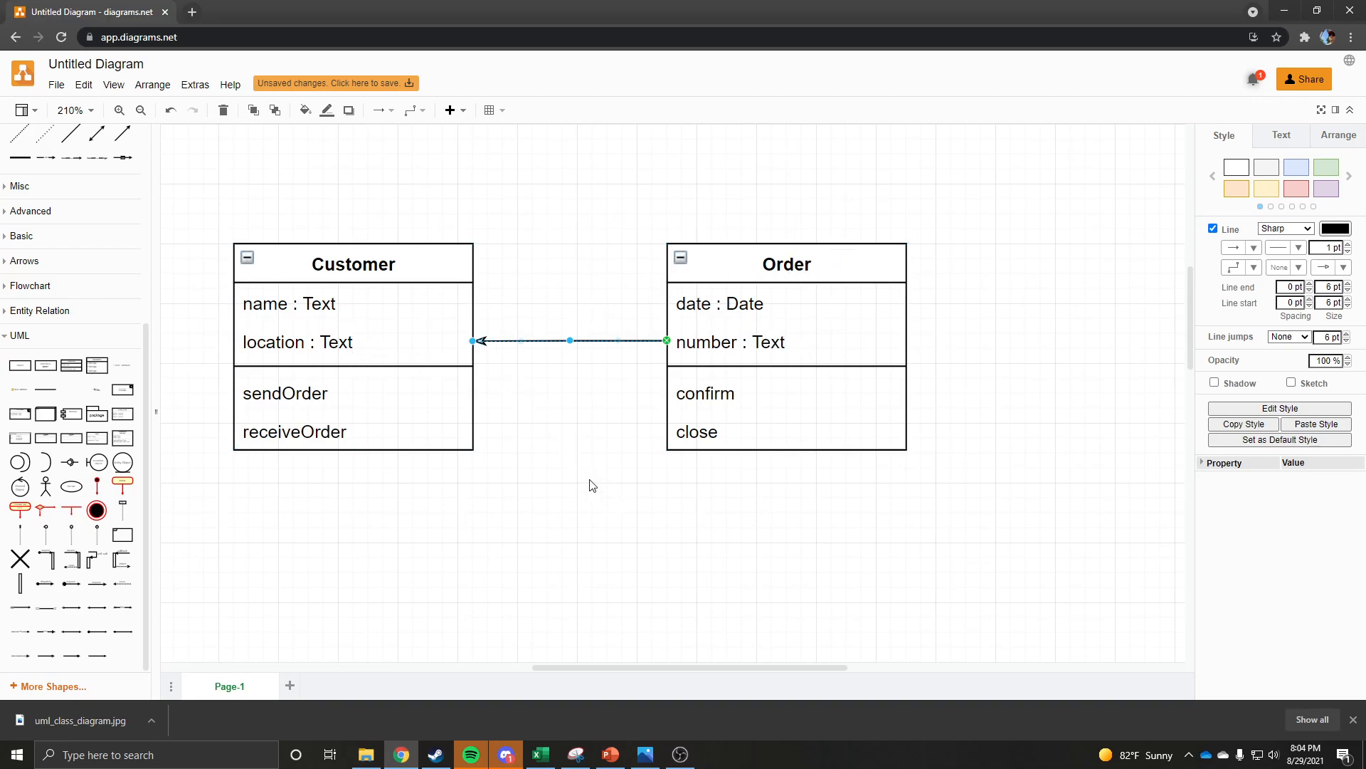
{"action": "left_click", "coordinate": [614, 443]}
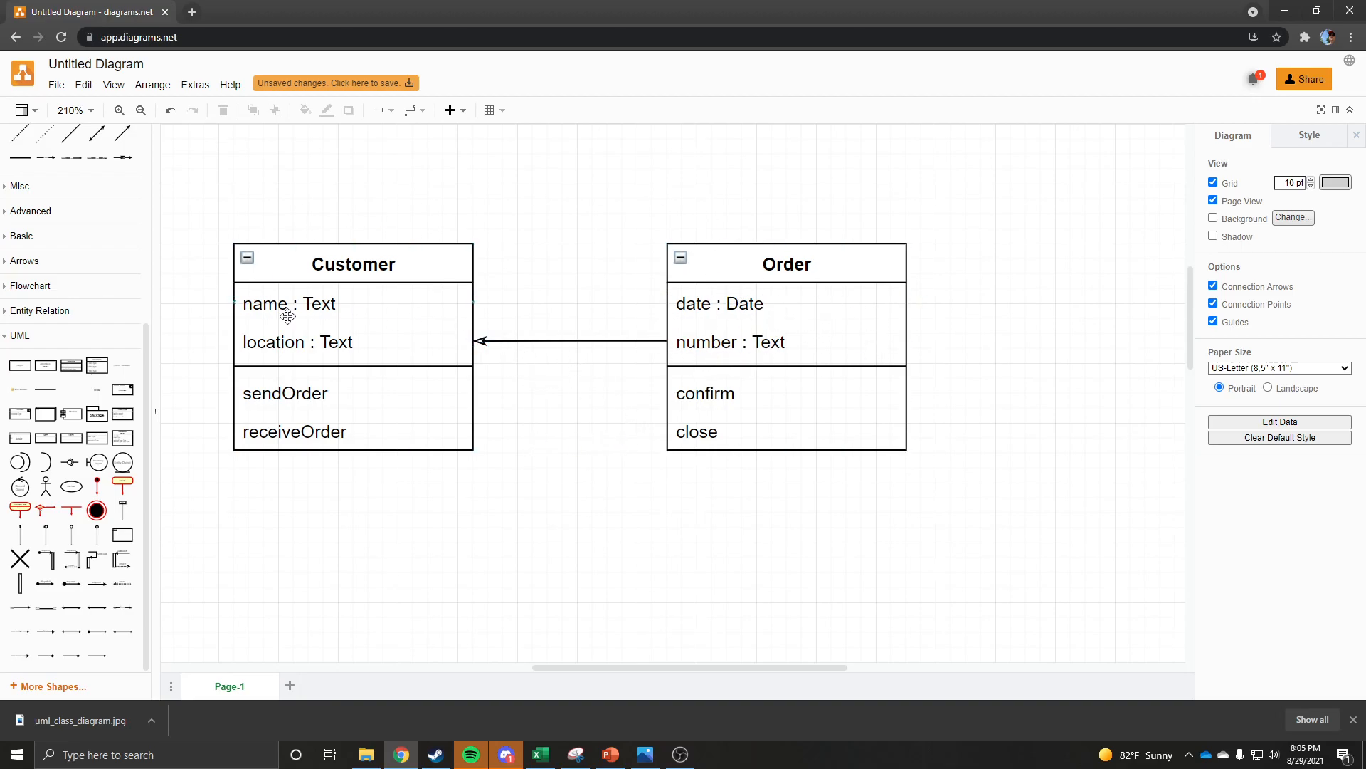
Change the arrowhead at the connector's Customer end to a filled style
{"action": "left_click", "coordinate": [489, 340]}
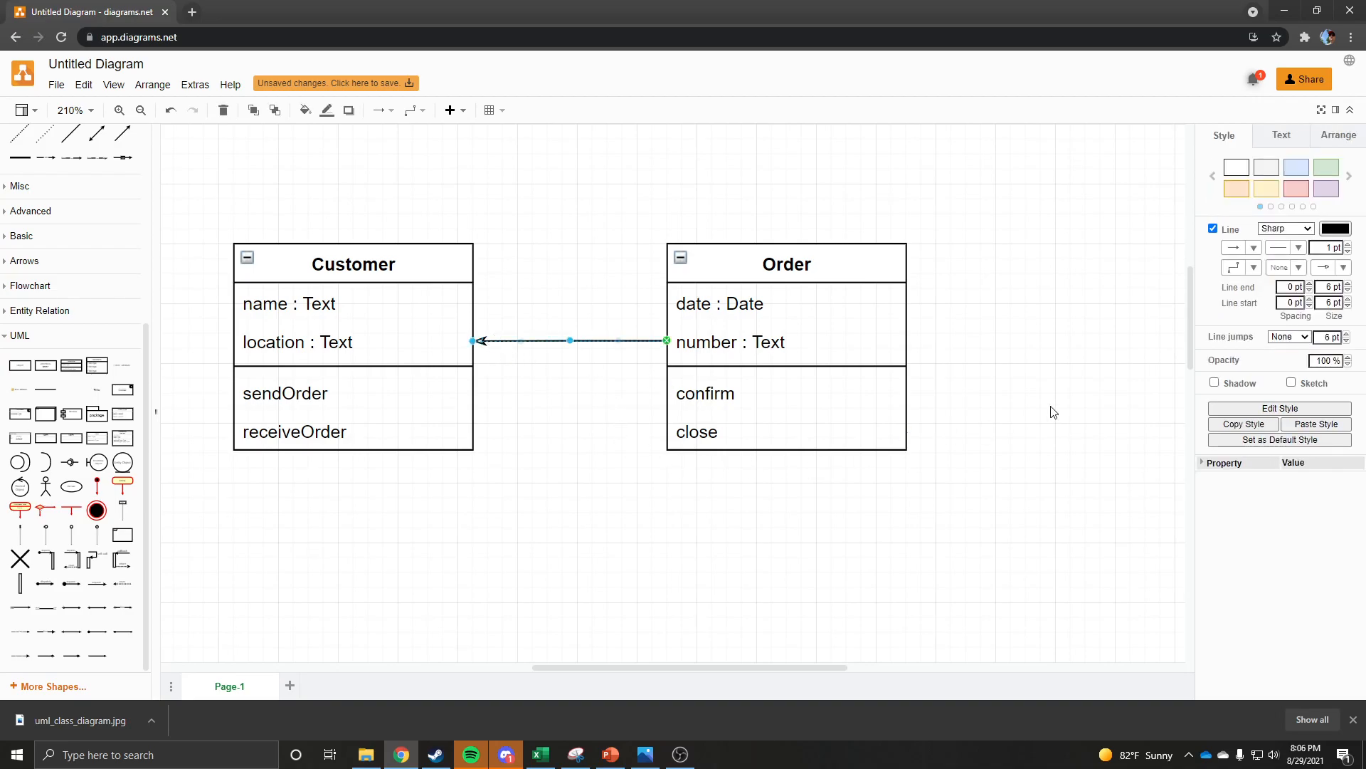
{"action": "left_click", "coordinate": [1344, 267]}
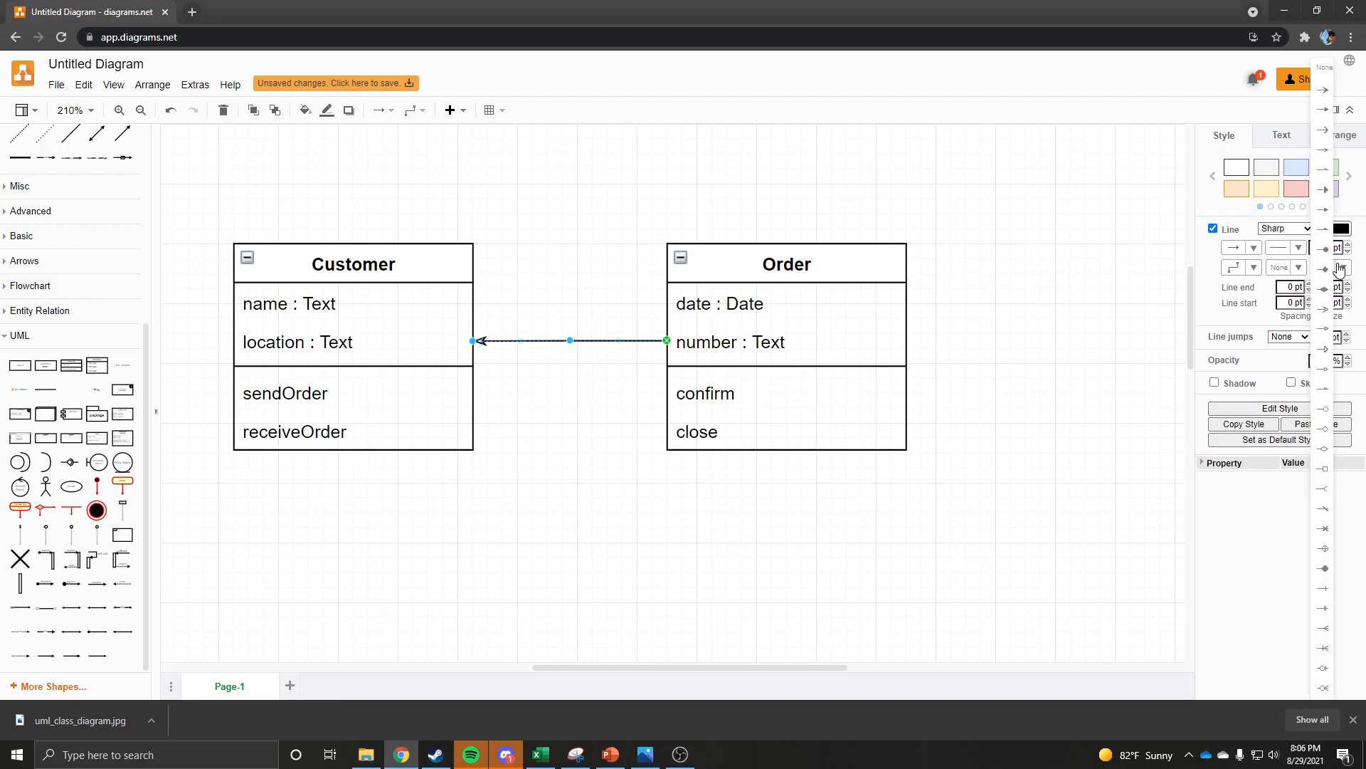
{"action": "left_click", "coordinate": [1324, 111]}
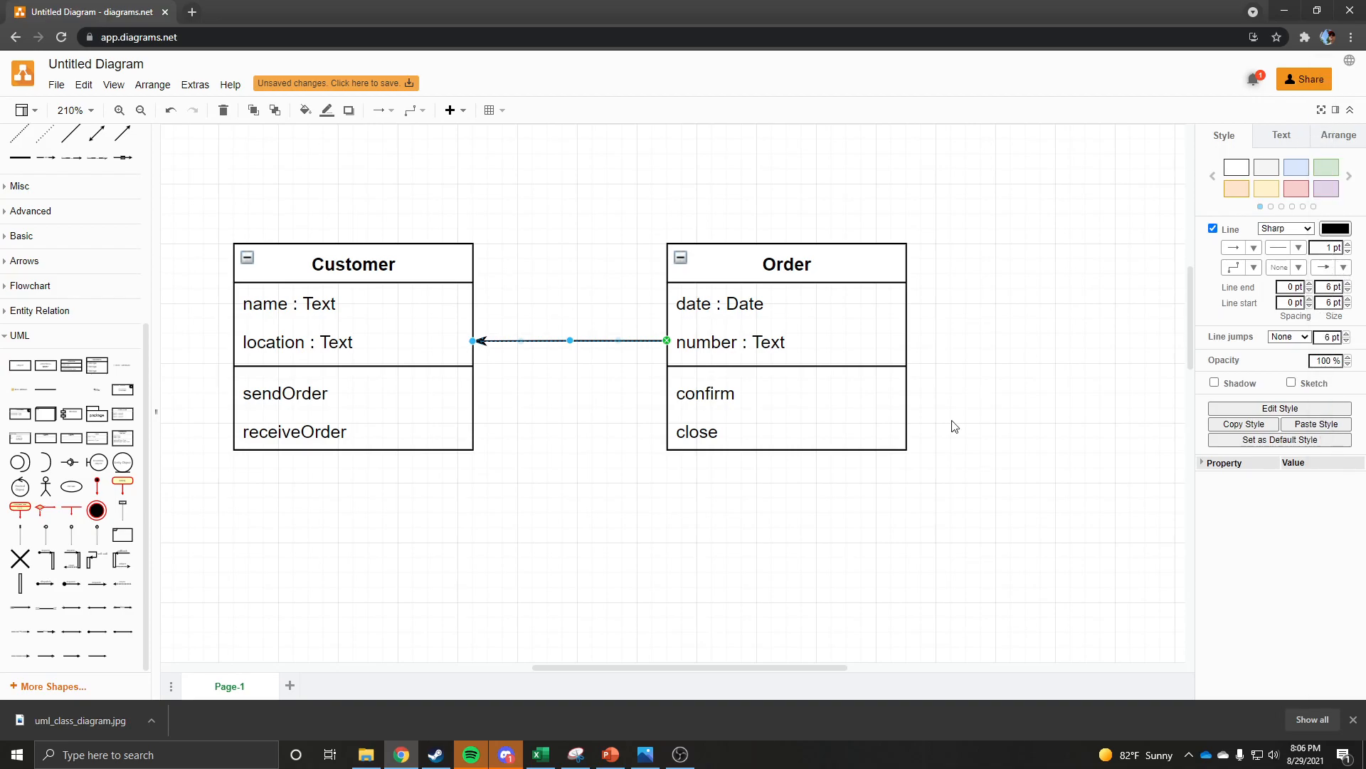
{"action": "left_click", "coordinate": [827, 493]}
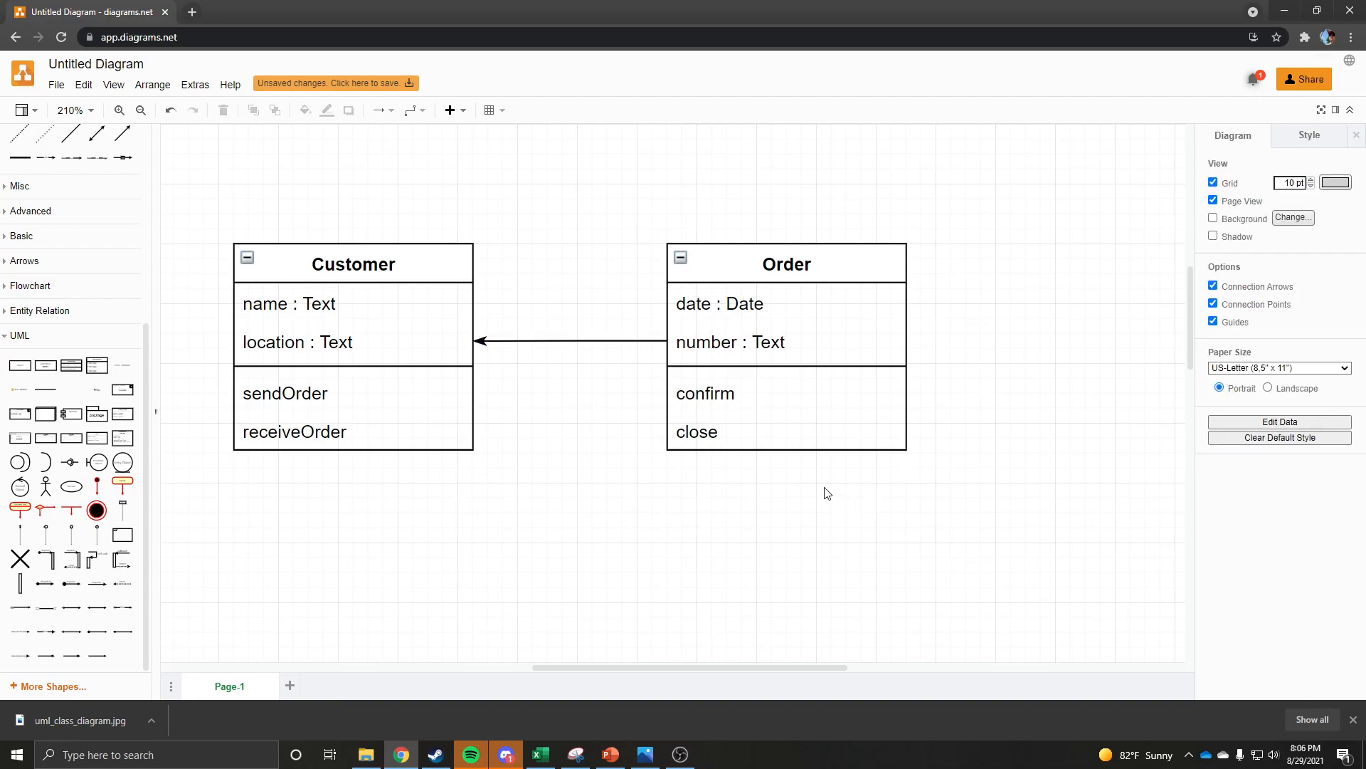
{"action": "left_click", "coordinate": [552, 341]}
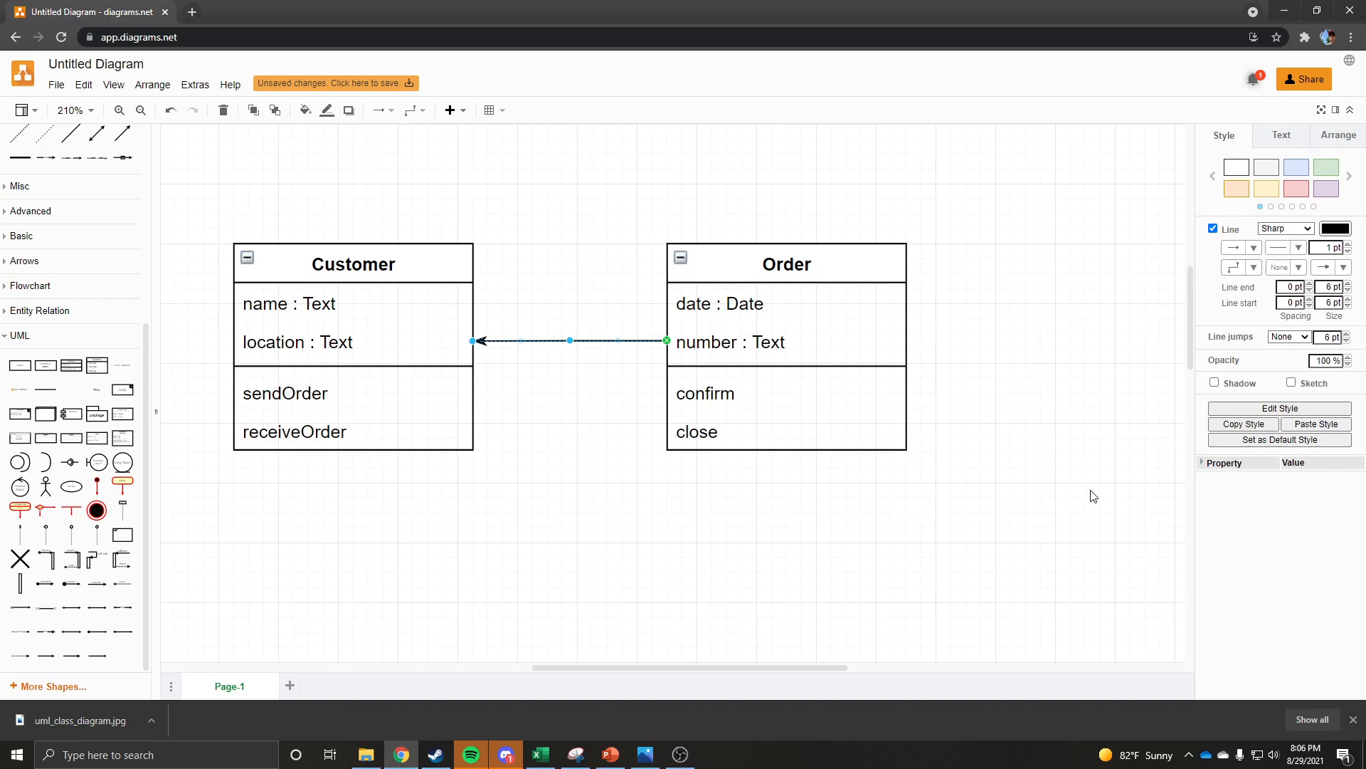
{"action": "left_click", "coordinate": [1299, 269]}
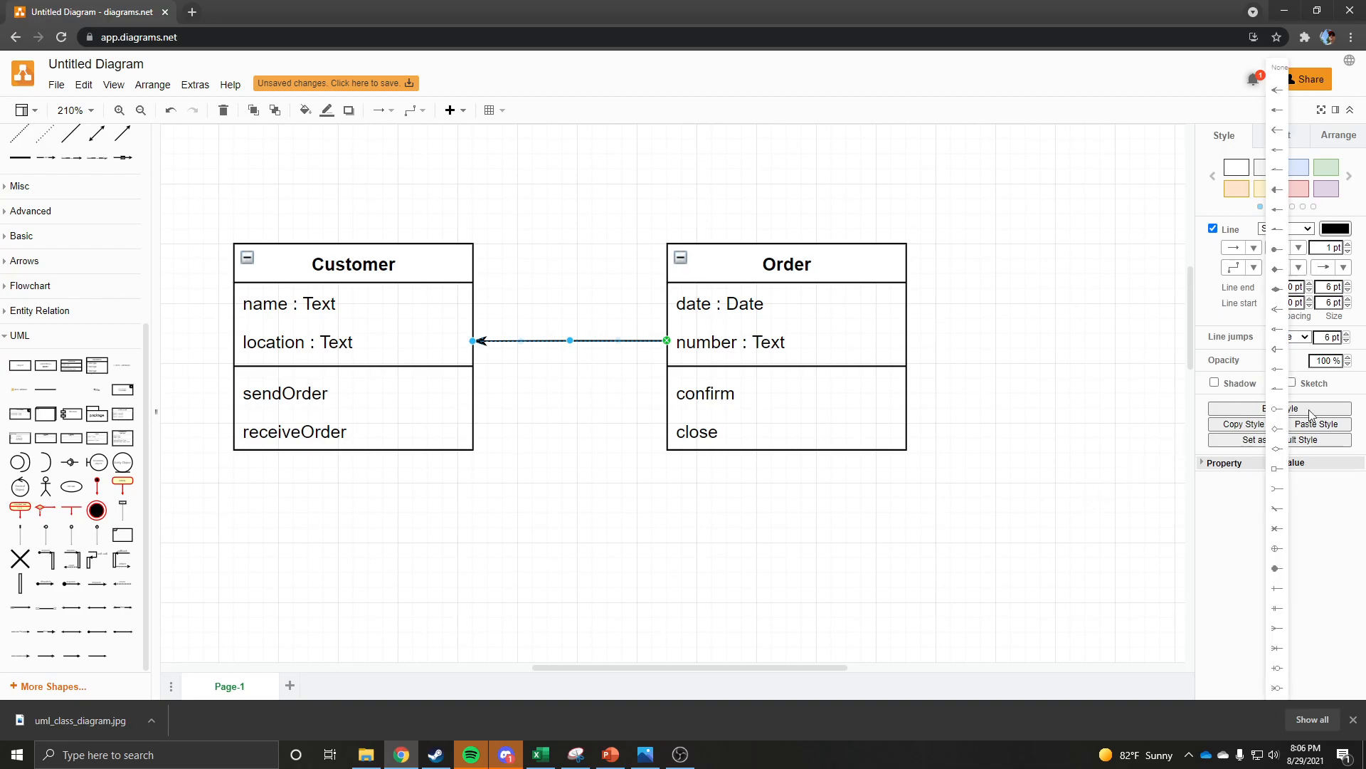
{"action": "left_click", "coordinate": [1345, 581]}
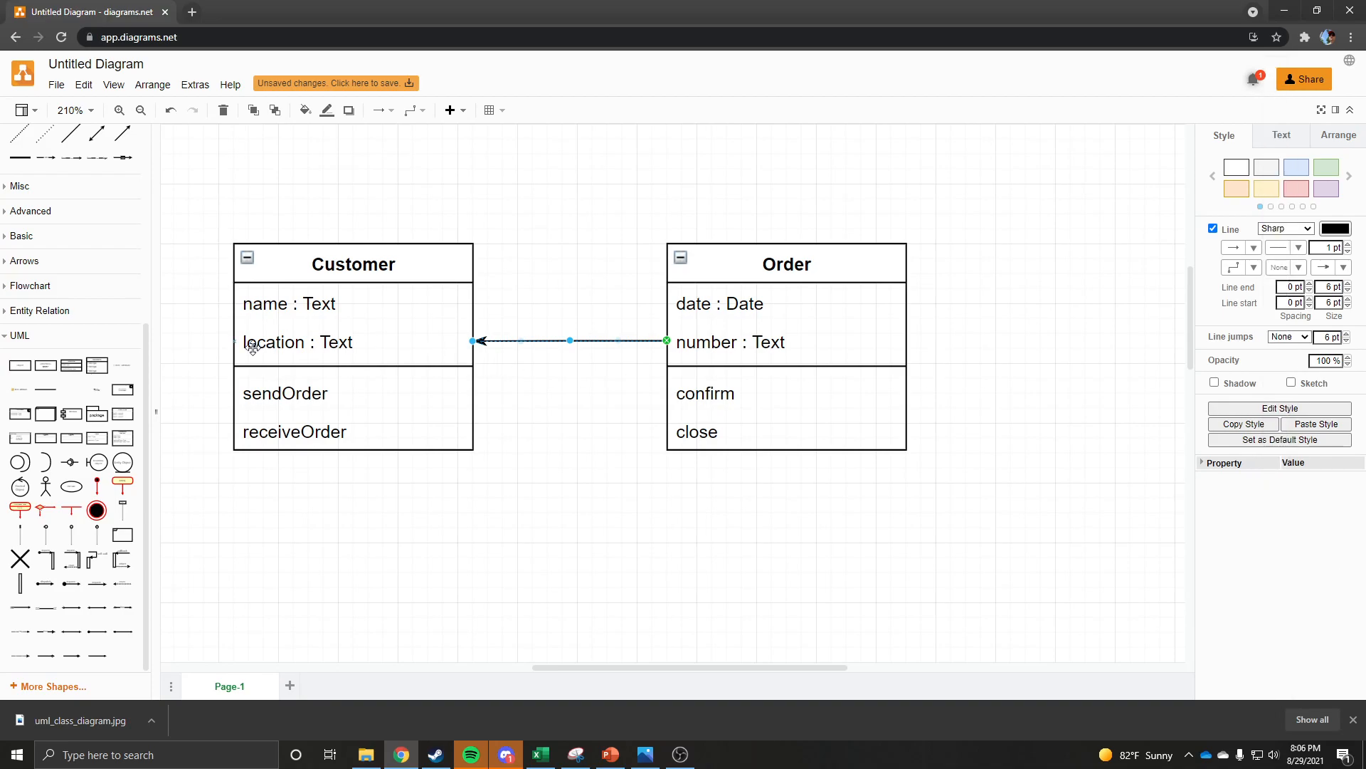
Insert a text label reading 1 above the connector at its Customer end
{"action": "mouse_move", "coordinate": [98, 397]}
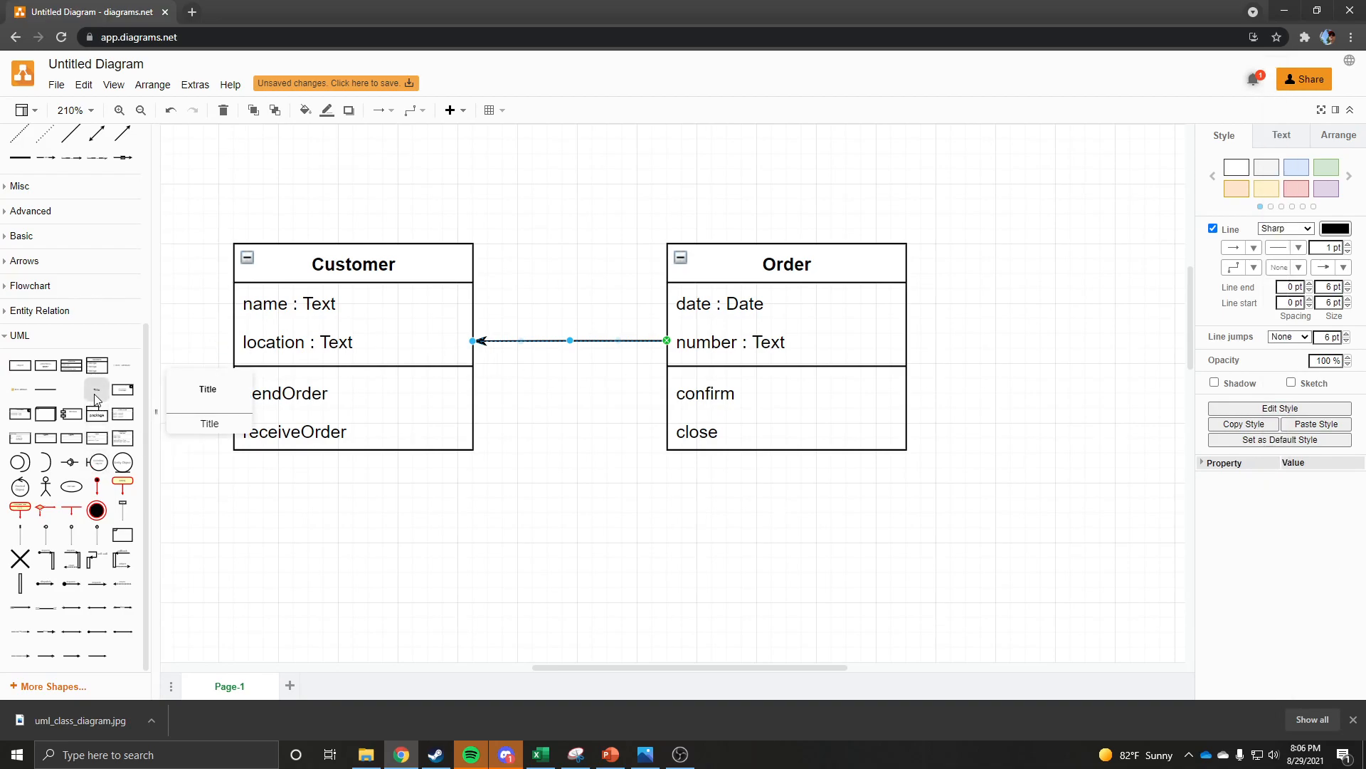
{"action": "scroll", "coordinate": [93, 506], "scroll_direction": "up", "scroll_amount": 2}
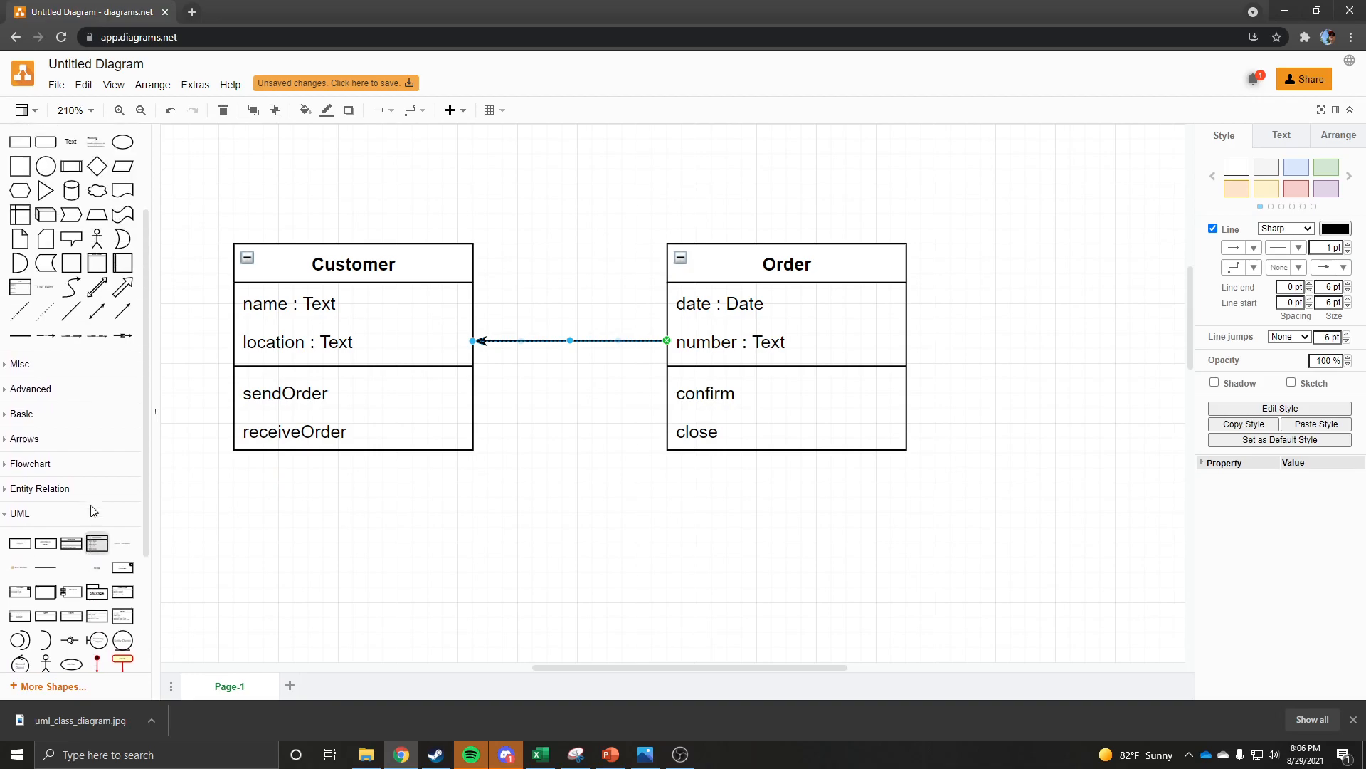
{"action": "mouse_move", "coordinate": [118, 450]}
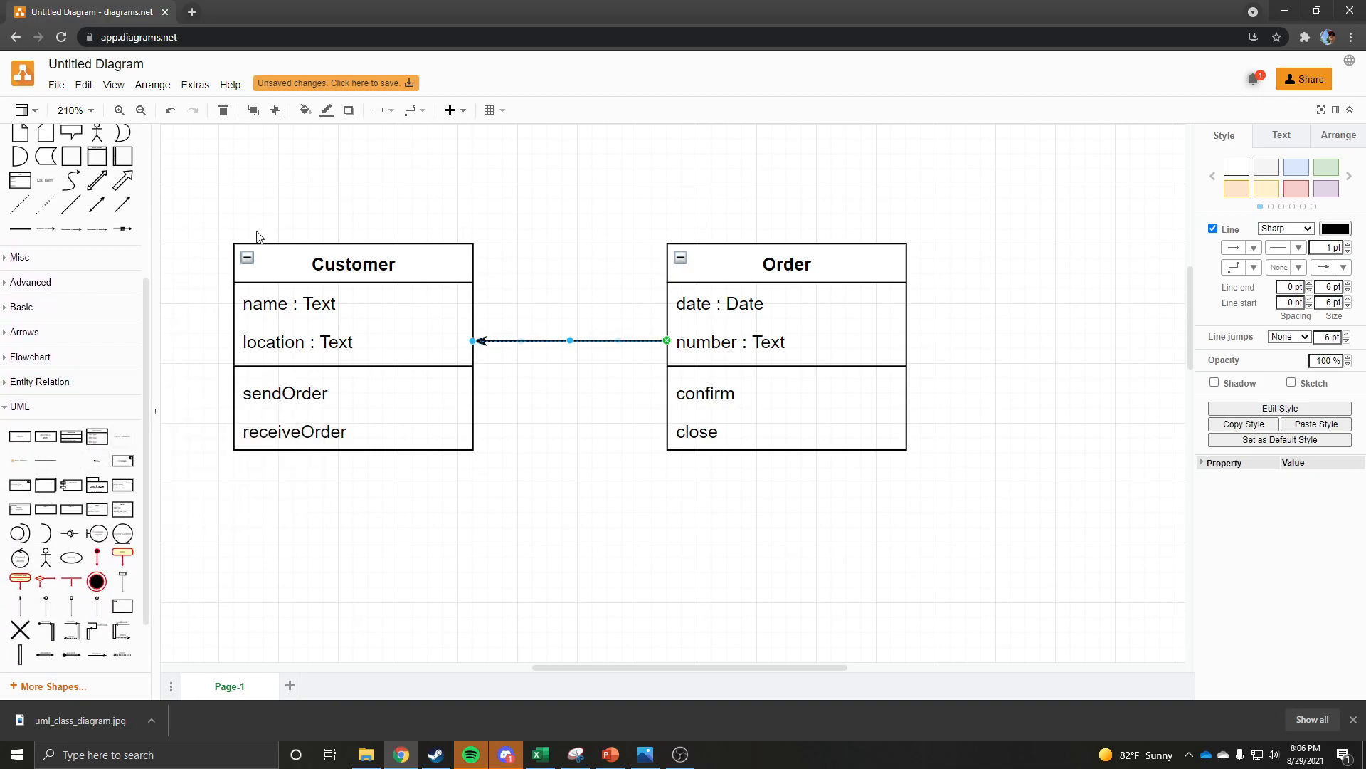
{"action": "left_click", "coordinate": [152, 84]}
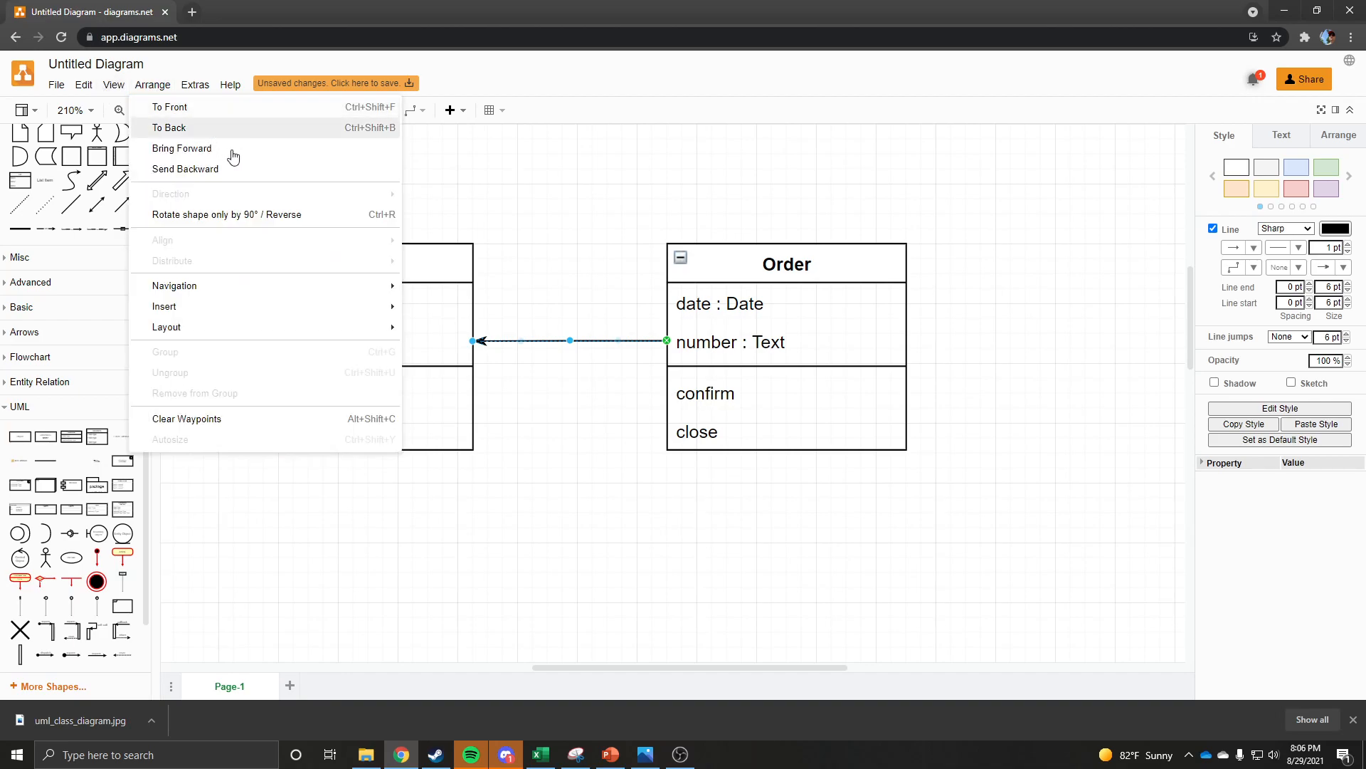
{"action": "mouse_move", "coordinate": [257, 310]}
{"action": "left_click", "coordinate": [429, 372]}
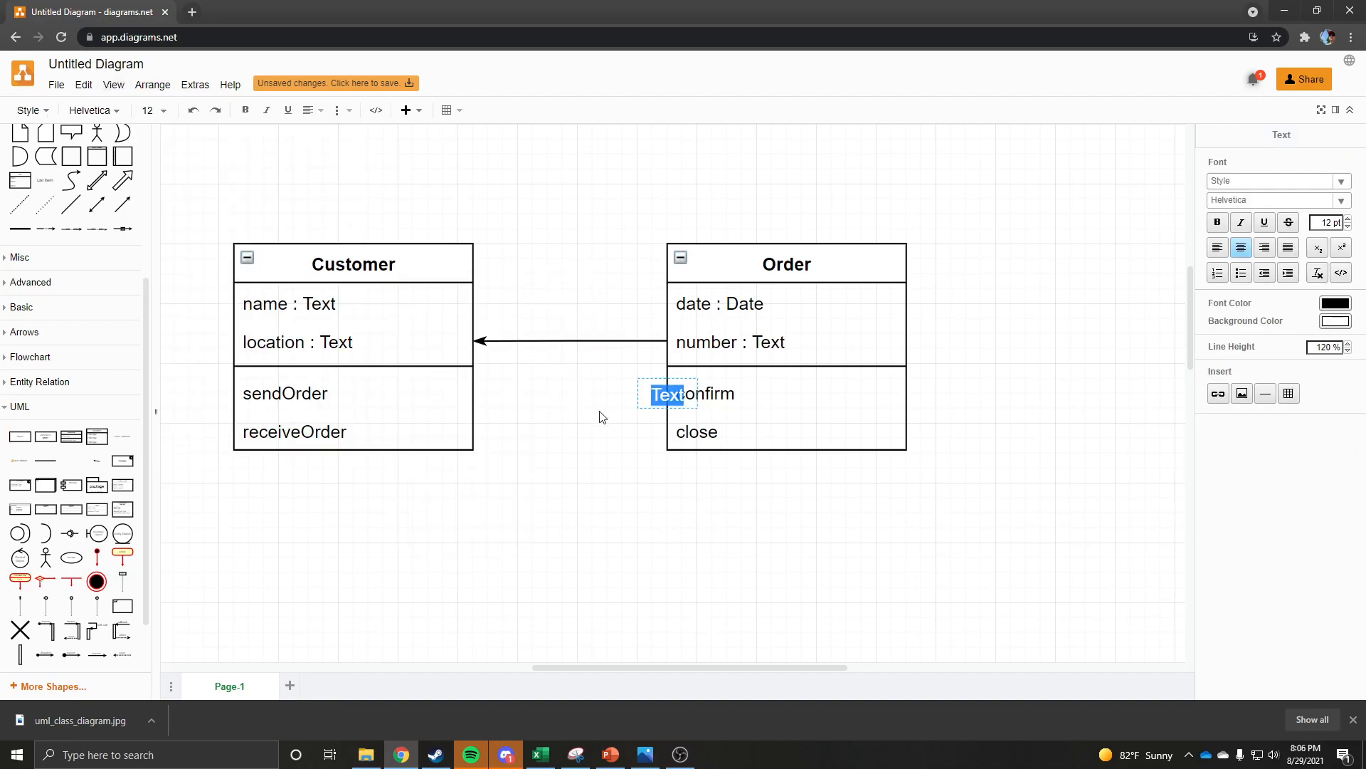
{"action": "left_click_drag", "start_coordinate": [647, 405], "coordinate": [484, 332]}
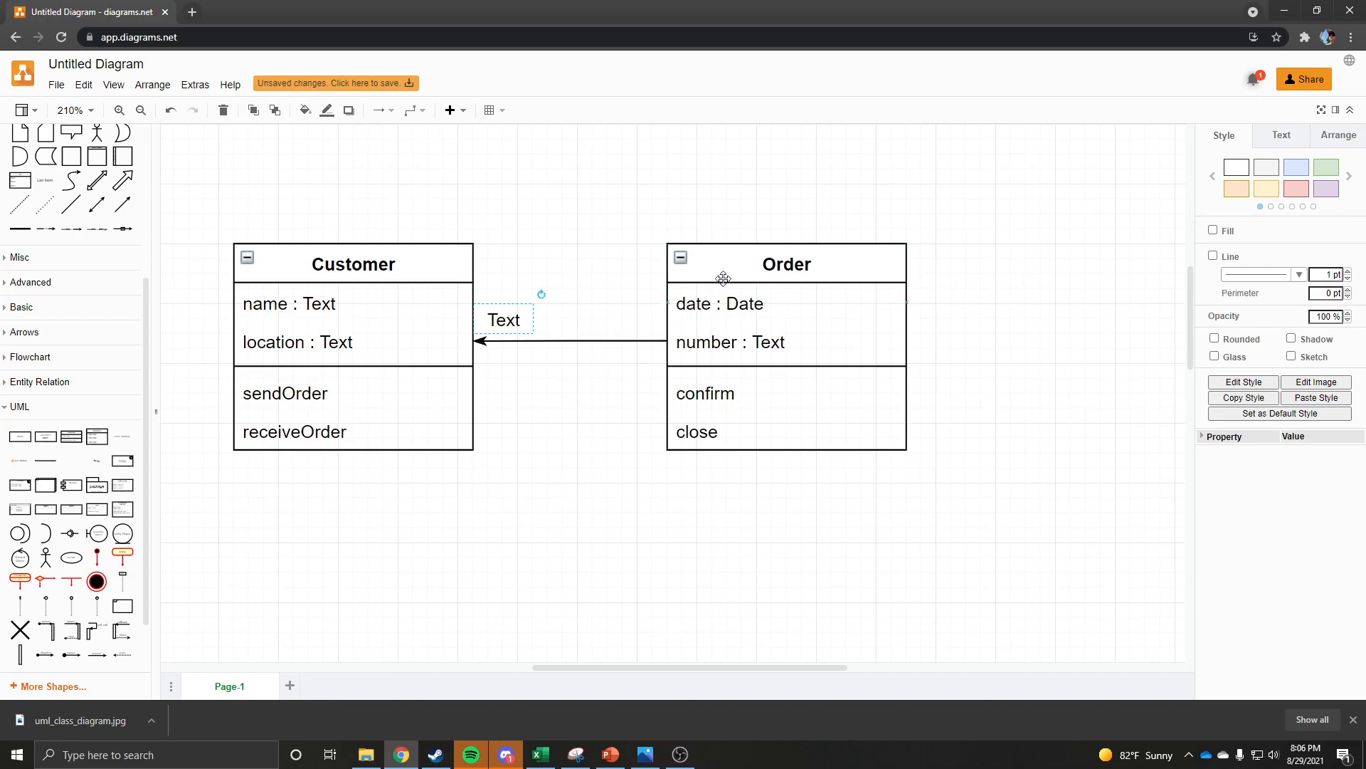
{"action": "double_click", "coordinate": [523, 323]}
{"action": "type", "text": "1"}
{"action": "left_click", "coordinate": [566, 427]}
{"action": "left_click", "coordinate": [569, 428]}
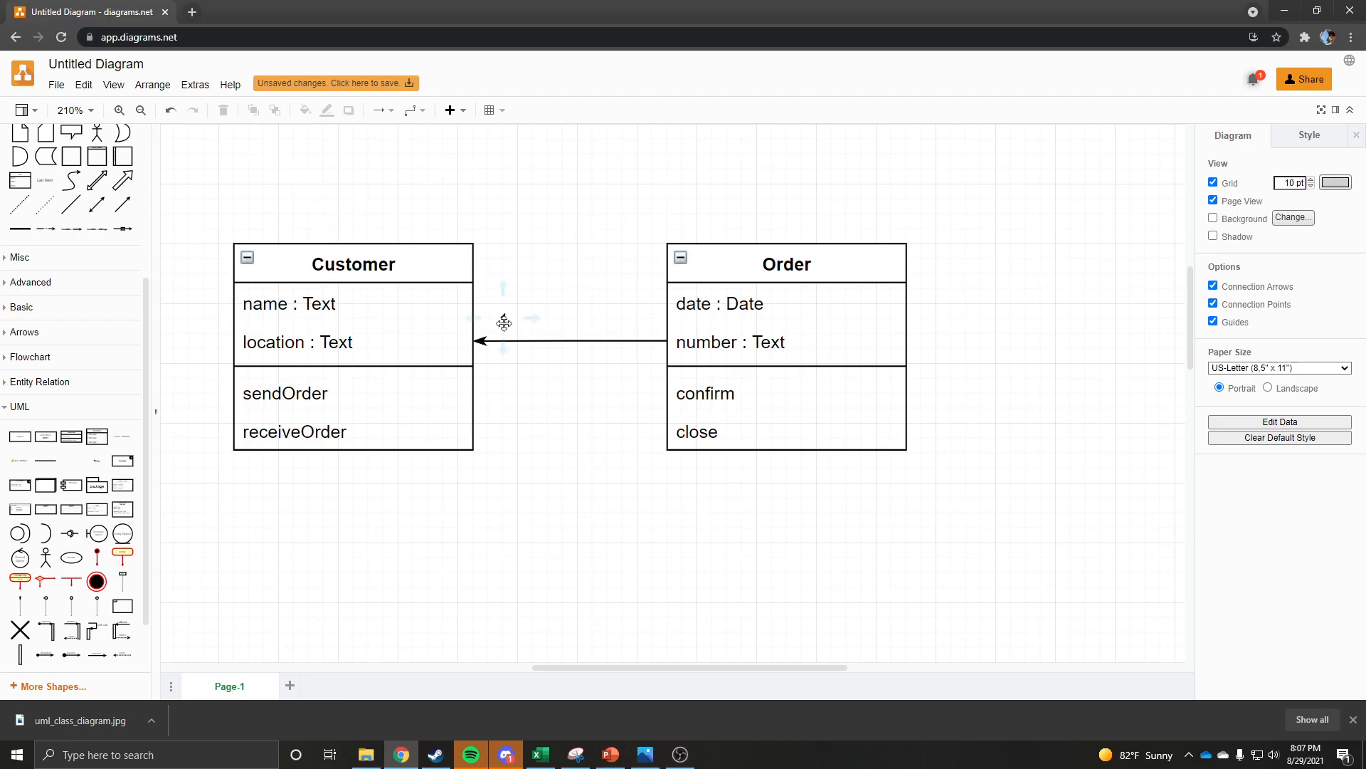
Duplicate the 1 label to the connector's Order end and change the copy's text to n
{"action": "left_click", "coordinate": [503, 319]}
{"action": "left_click_drag", "start_coordinate": [515, 324], "coordinate": [655, 324]}
{"action": "double_click", "coordinate": [652, 319]}
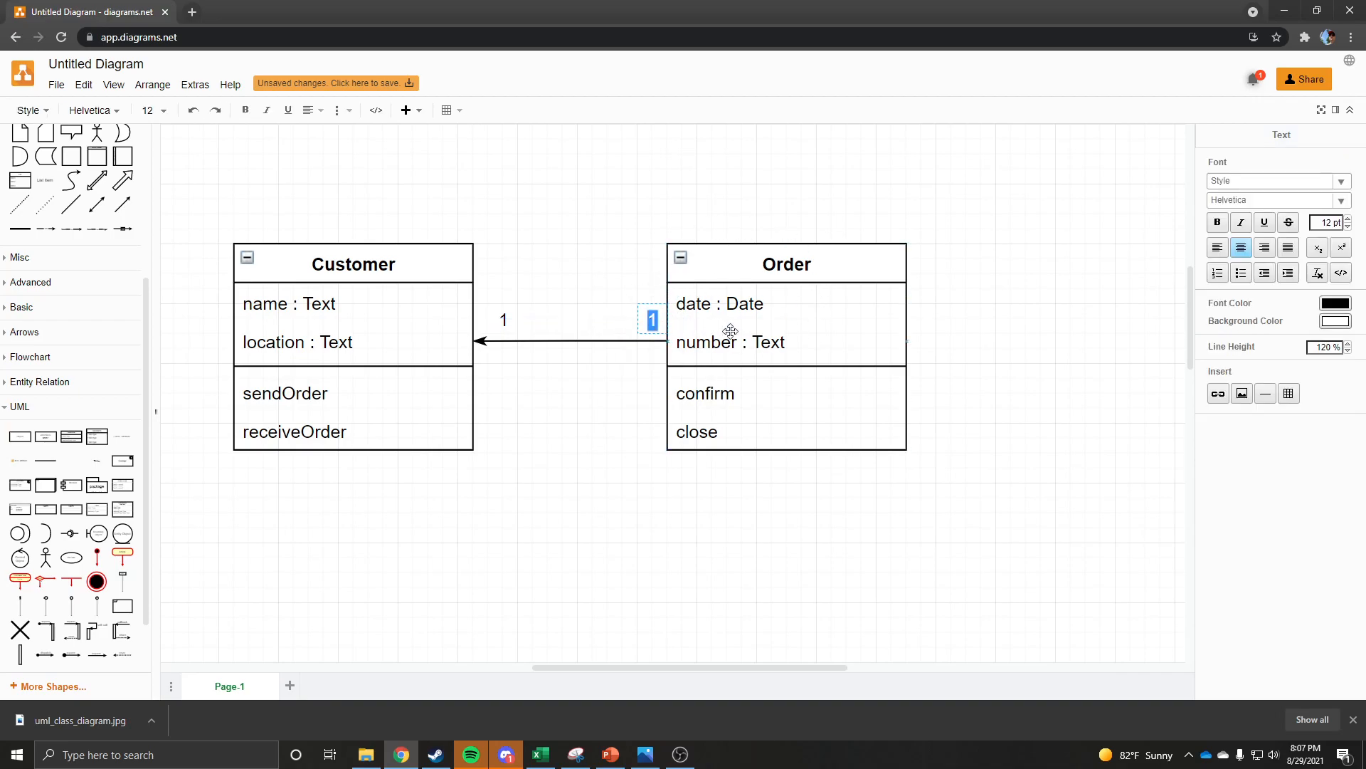
{"action": "left_click", "coordinate": [622, 437]}
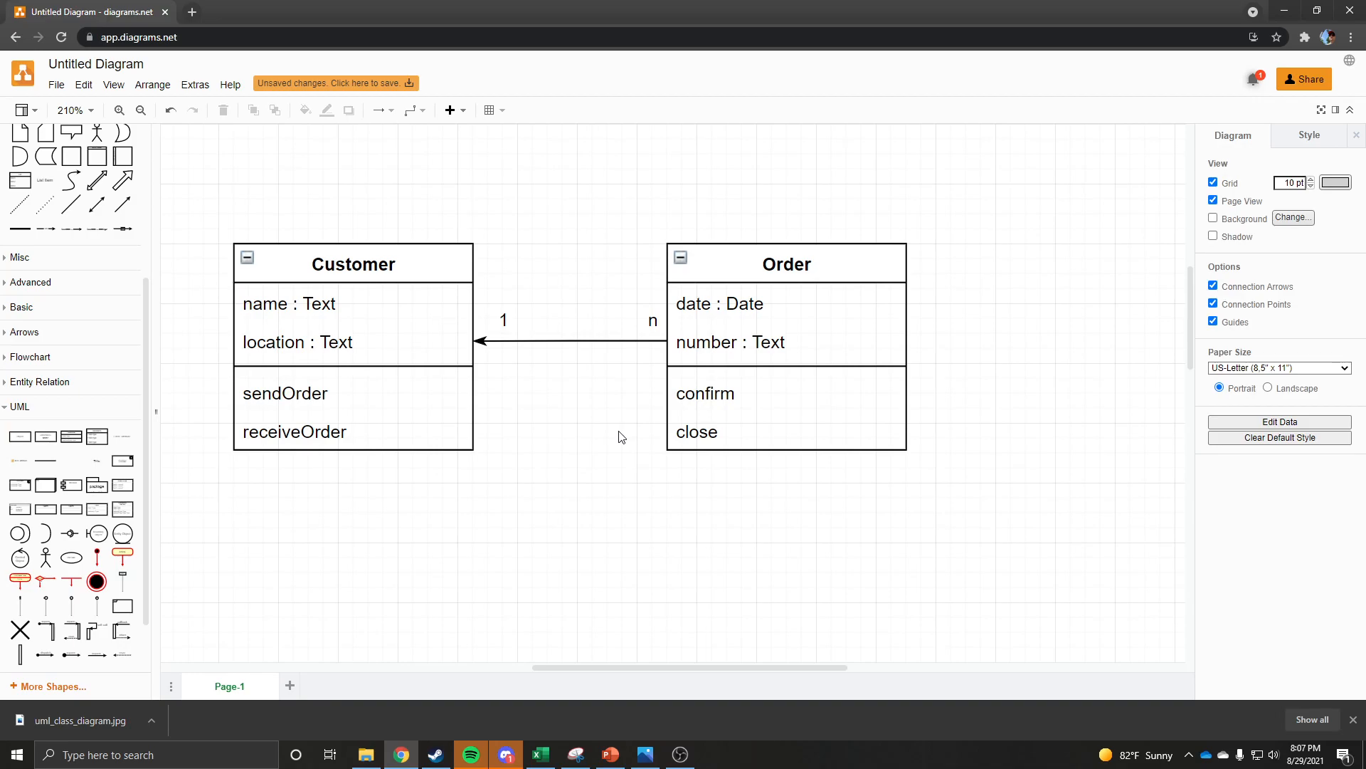
Move the 1 label closer to the Customer class's edge
{"action": "left_click", "coordinate": [503, 318]}
{"action": "left_click_drag", "start_coordinate": [507, 304], "coordinate": [491, 305]}
{"action": "left_click", "coordinate": [620, 414]}
{"action": "left_click", "coordinate": [652, 322]}
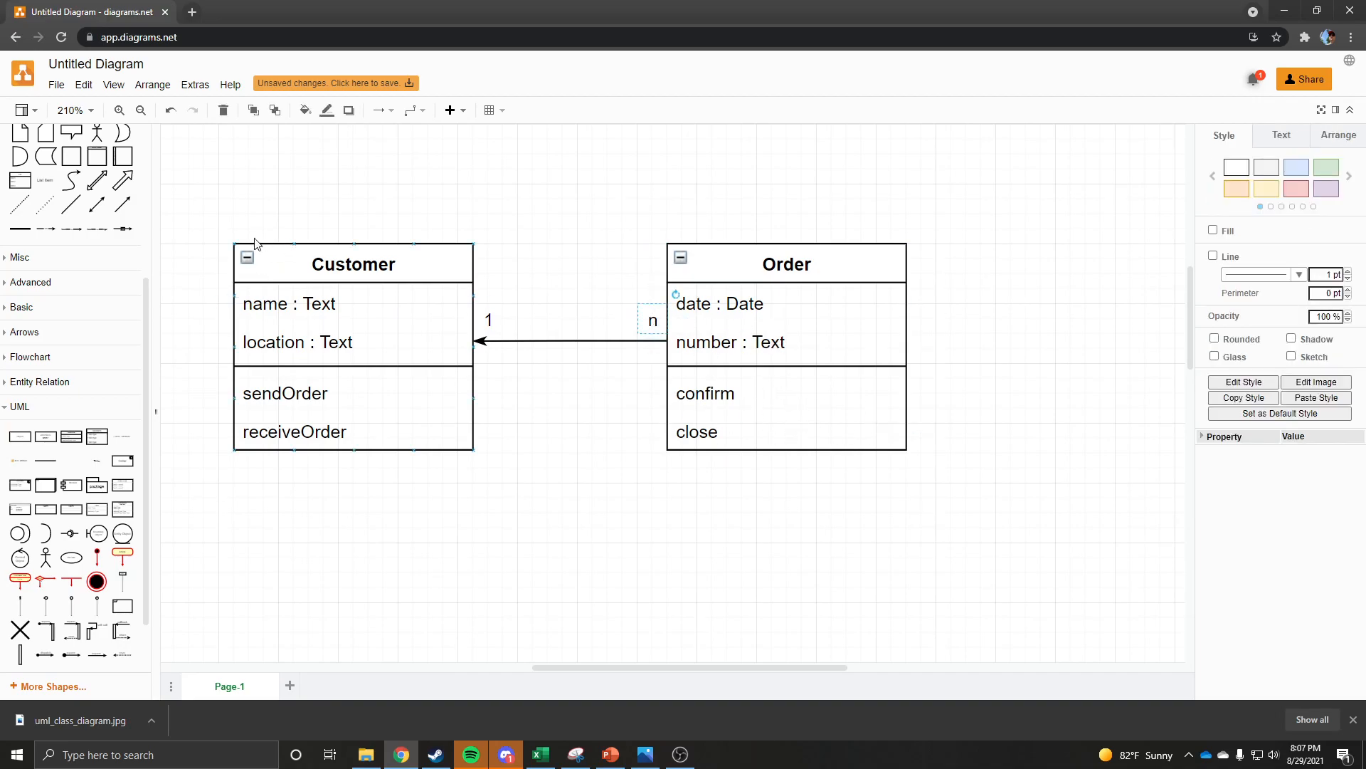
{"action": "left_click", "coordinate": [411, 559]}
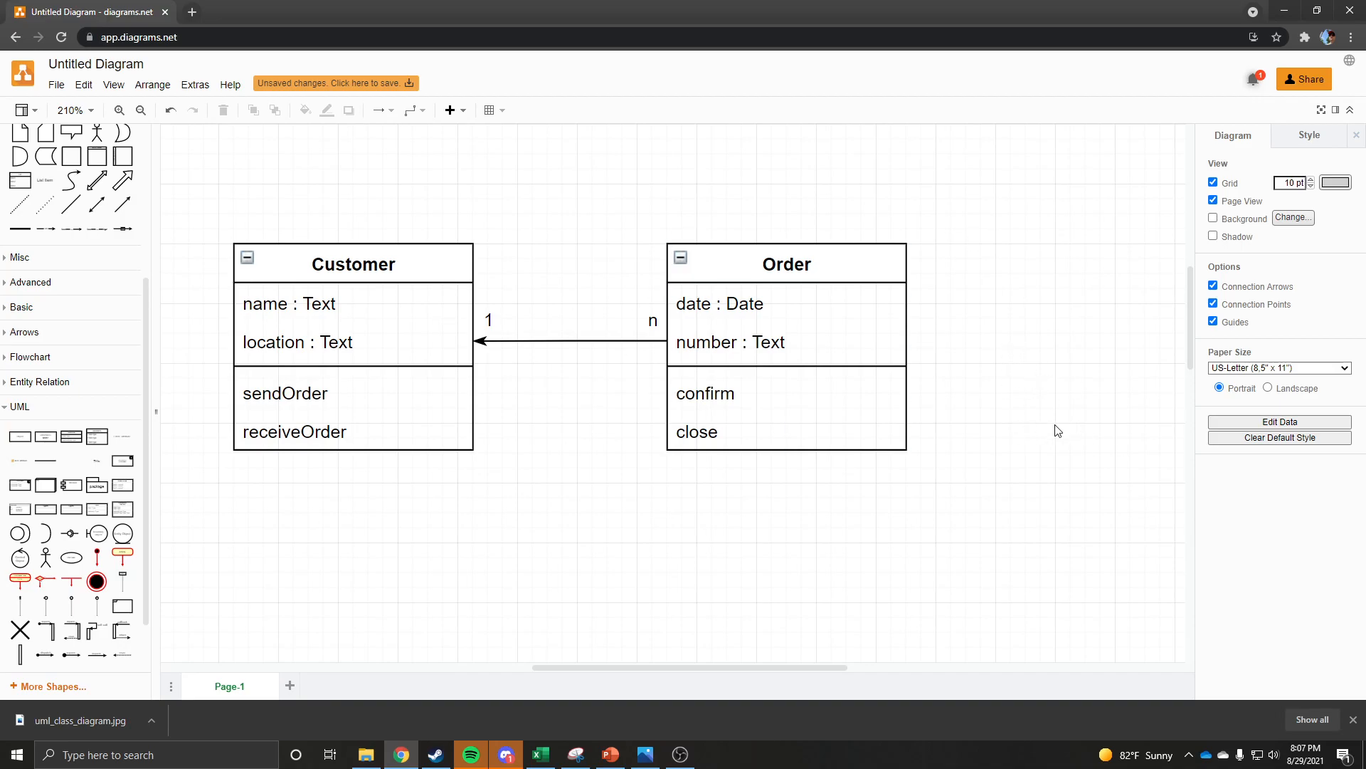
{"action": "scroll", "coordinate": [997, 388], "scroll_direction": "down", "scroll_amount": 2}
{"action": "scroll", "coordinate": [972, 427], "scroll_direction": "up", "scroll_amount": 2}
{"action": "scroll", "coordinate": [963, 386], "scroll_direction": "down", "scroll_amount": 2}
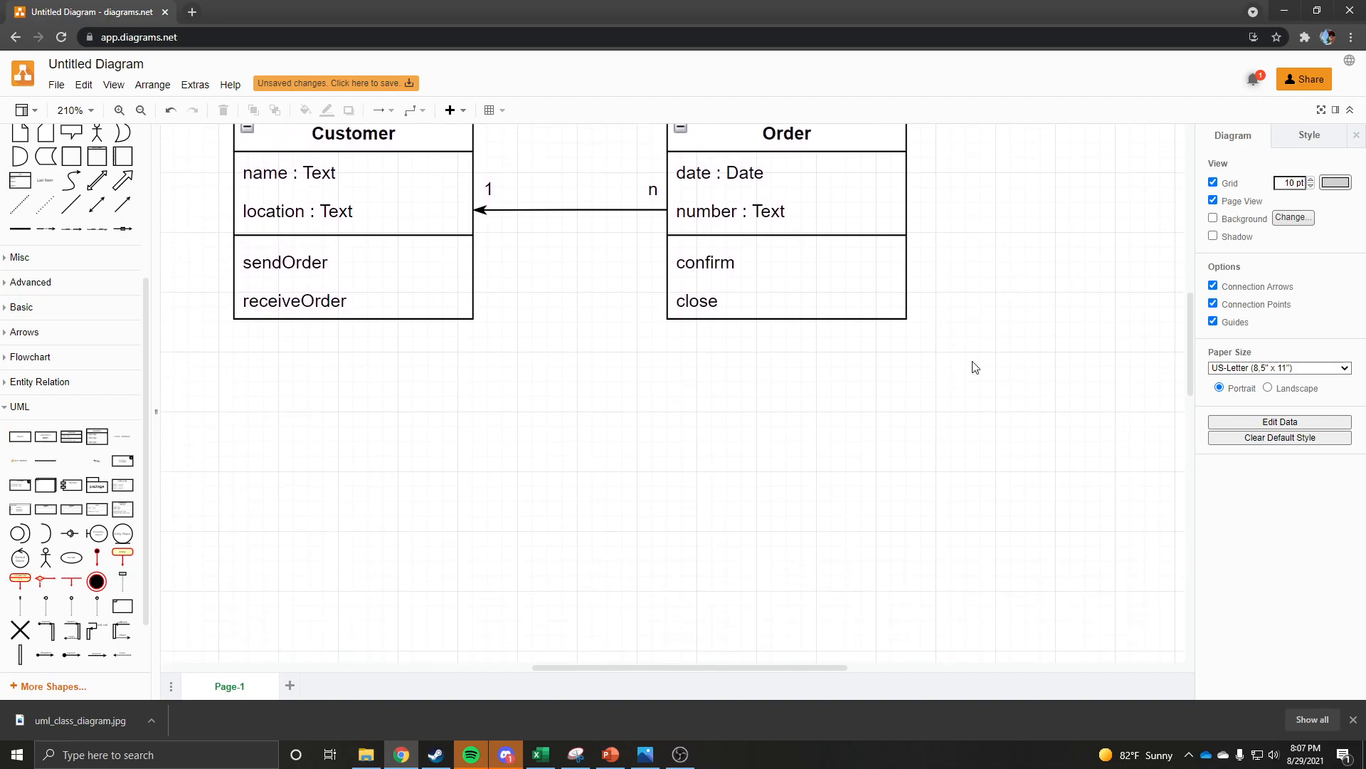
{"action": "scroll", "coordinate": [854, 331], "scroll_direction": "up", "scroll_amount": 1}
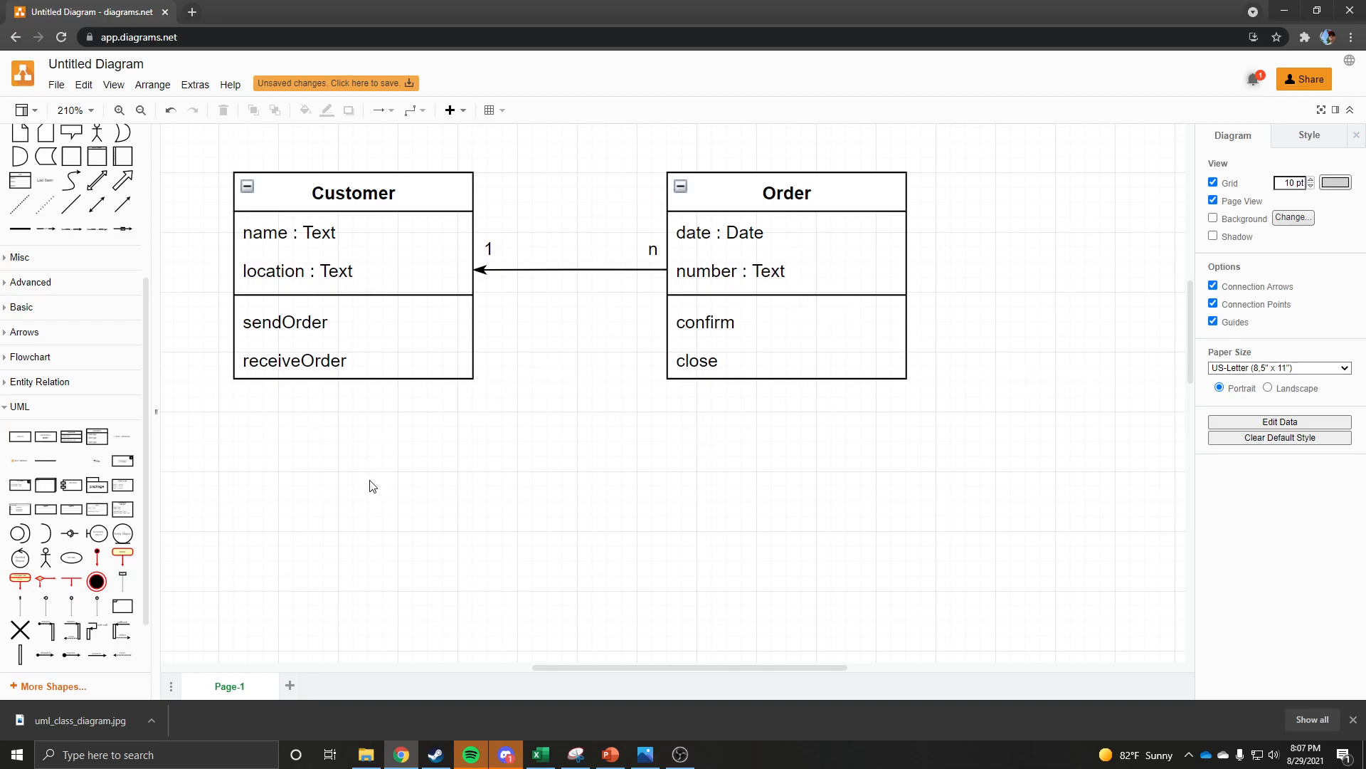
{"action": "left_click_drag", "start_coordinate": [71, 437], "coordinate": [567, 471]}
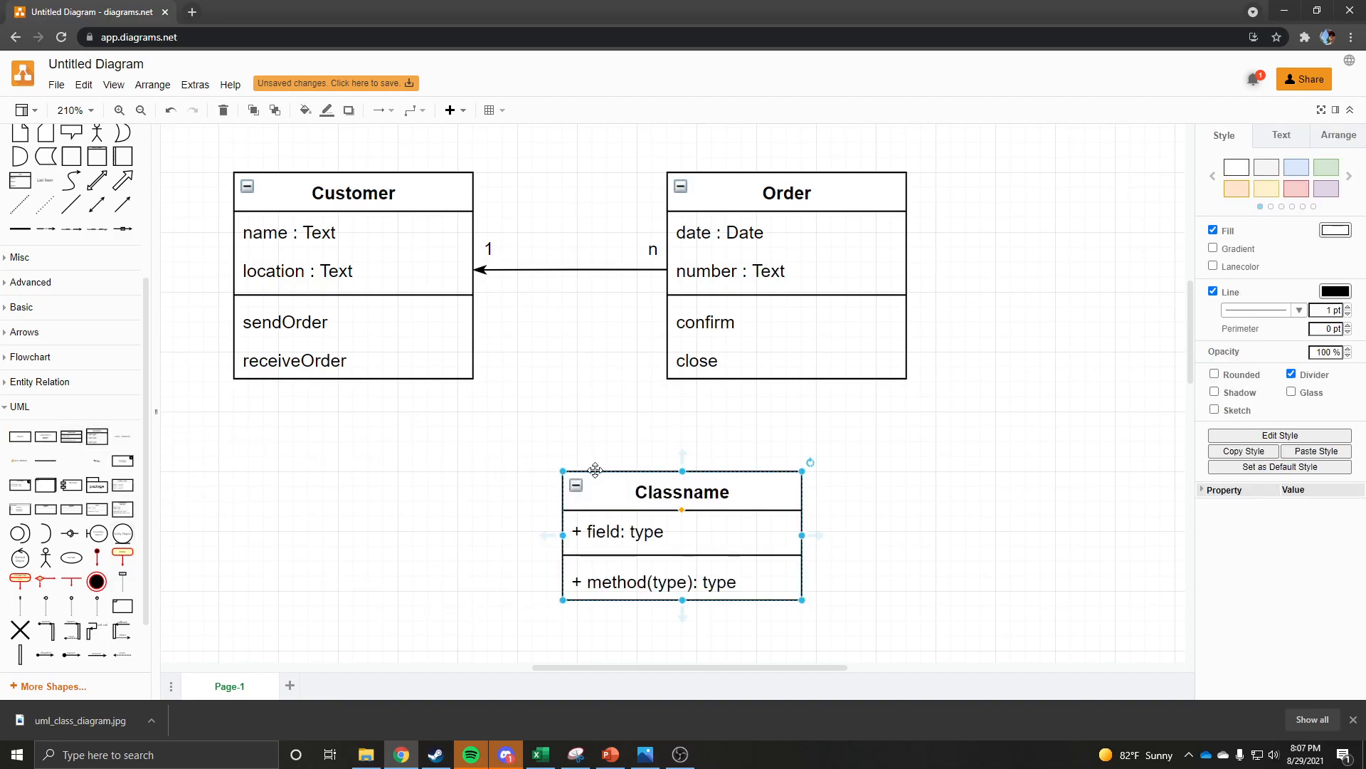
{"action": "key", "text": "ctrl+z"}
Copy the Order class, place the duplicate below and between the two classes, and rename it SpecialOrder
{"action": "left_click", "coordinate": [774, 251]}
{"action": "left_click", "coordinate": [736, 182]}
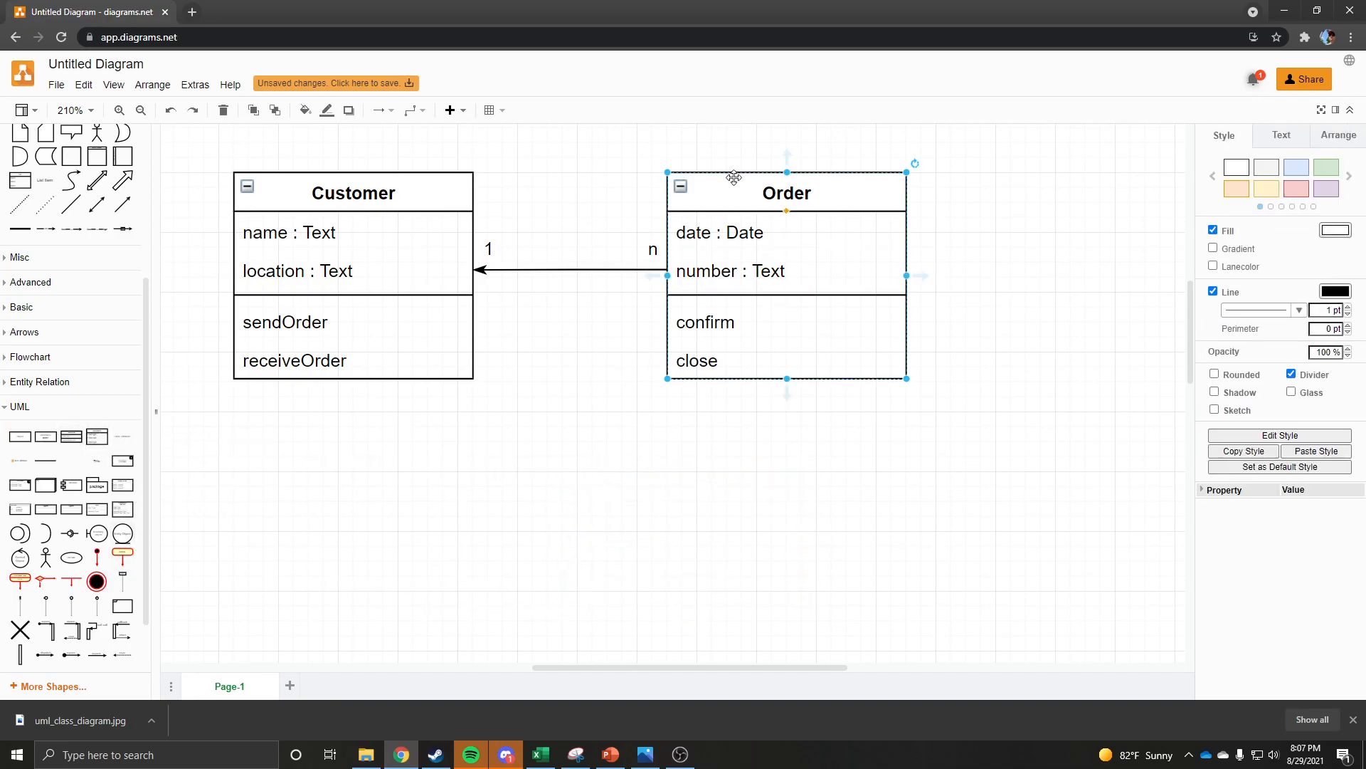
{"action": "key", "text": "ctrl+c"}
{"action": "key", "text": "ctrl+v"}
{"action": "left_click_drag", "start_coordinate": [747, 199], "coordinate": [587, 432]}
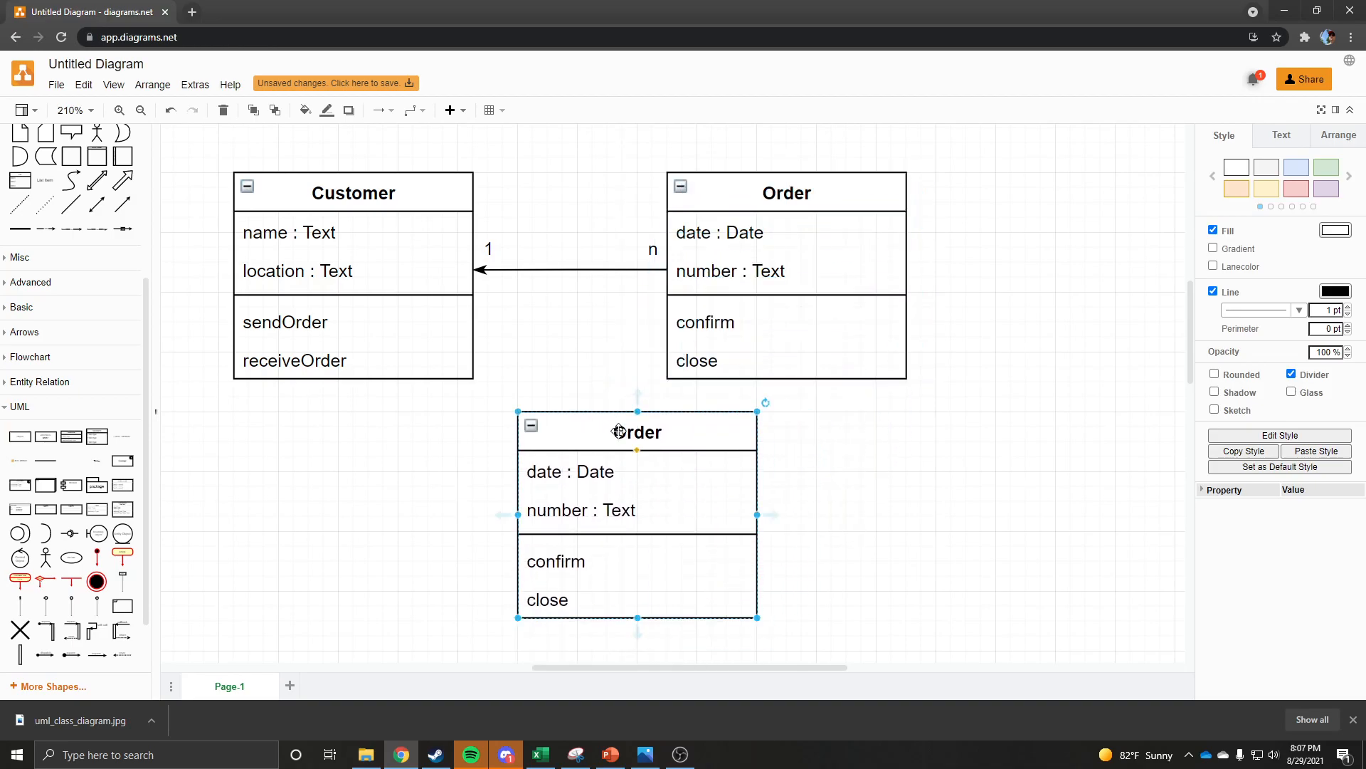
{"action": "double_click", "coordinate": [619, 431]}
{"action": "left_click", "coordinate": [617, 436]}
{"action": "type", "text": "Special"}
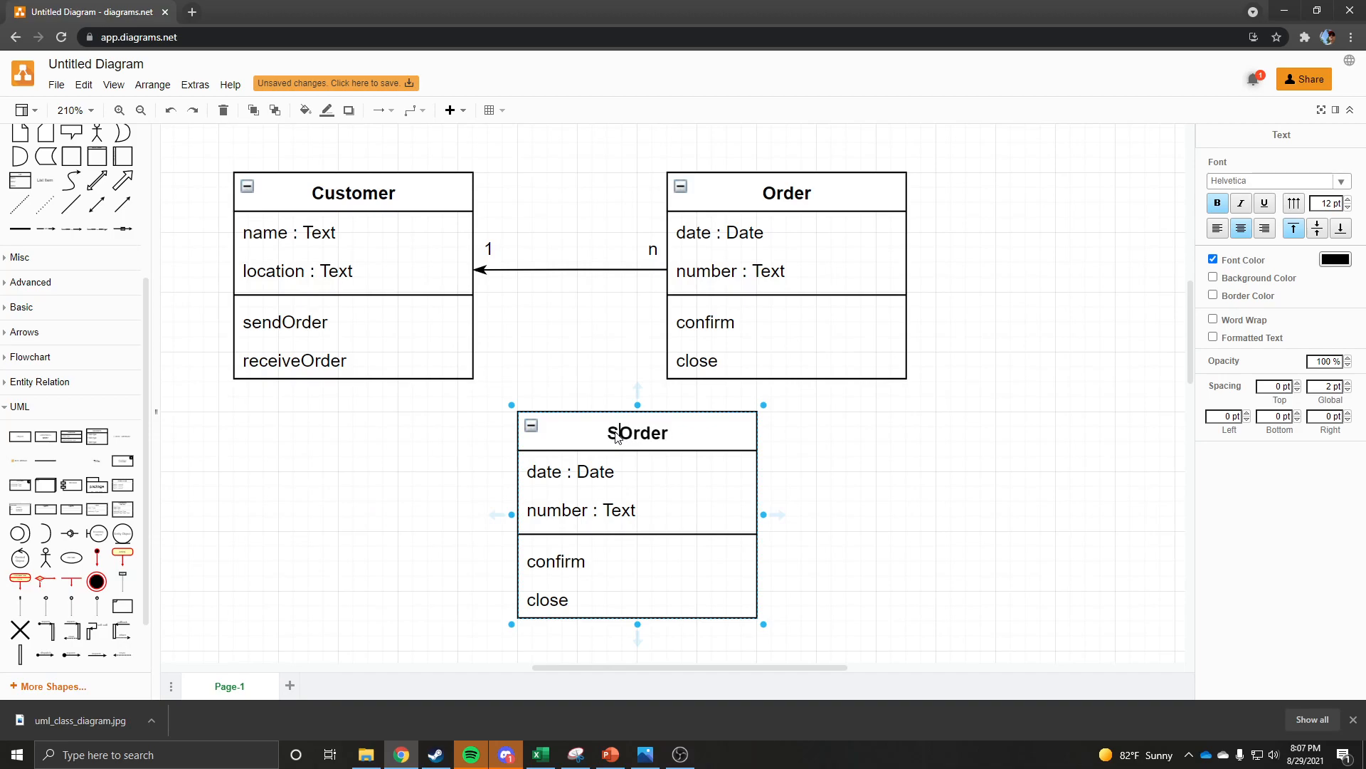
{"action": "left_click", "coordinate": [847, 412]}
Place another copy of the Order class to the right of SpecialOrder and rename it NormalOrder
{"action": "left_click_drag", "start_coordinate": [757, 209], "coordinate": [937, 448]}
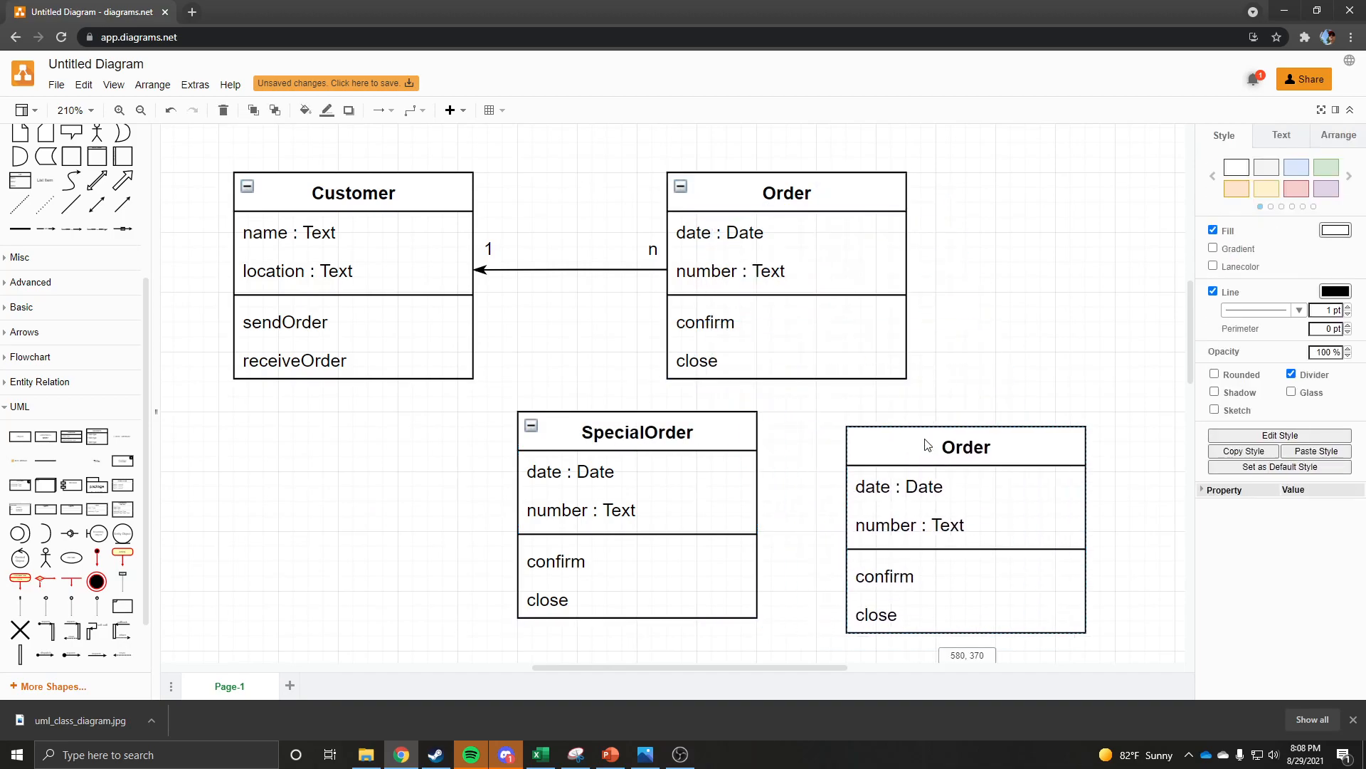
{"action": "double_click", "coordinate": [946, 434]}
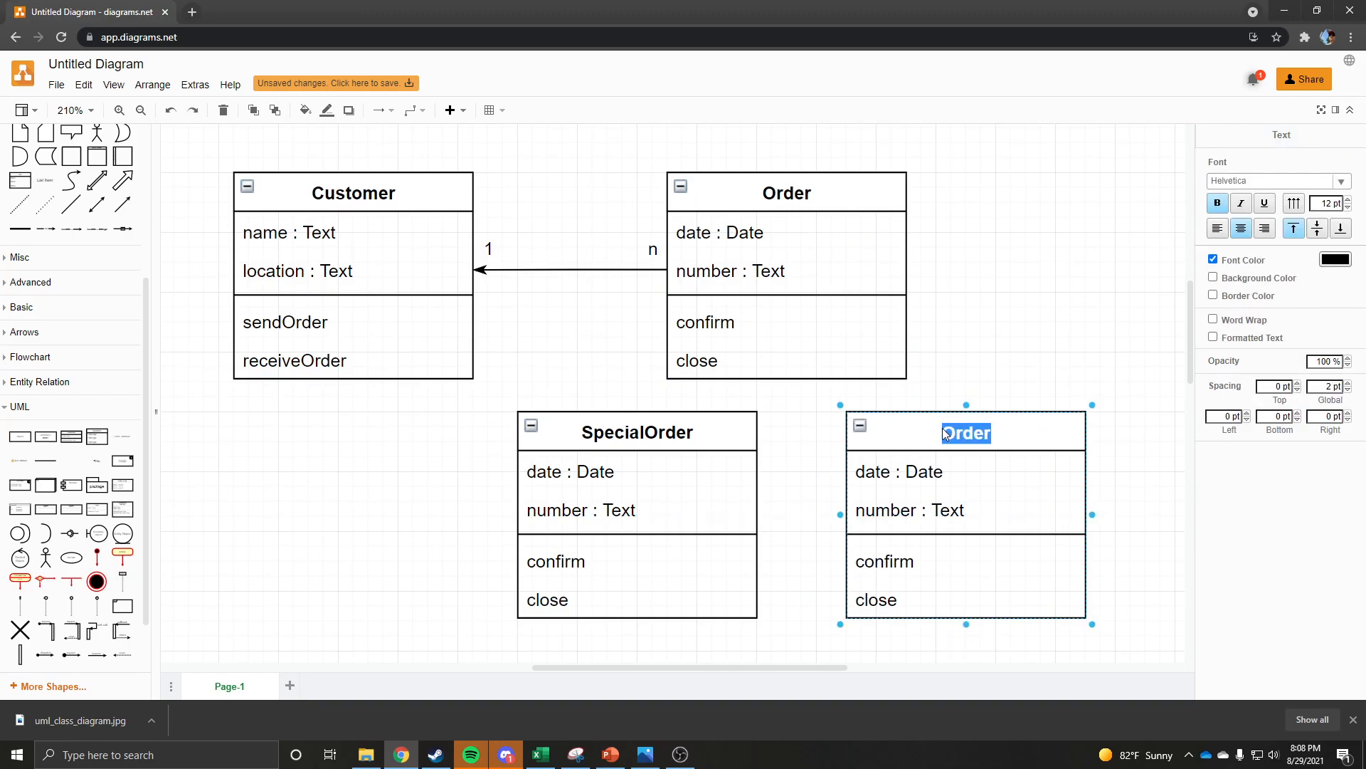
{"action": "type", "text": "NormalOrdder"}
{"action": "key", "text": "BackSpace"}
{"action": "key", "text": "BackSpace"}
{"action": "key", "text": "BackSpace"}
{"action": "type", "text": "er"}
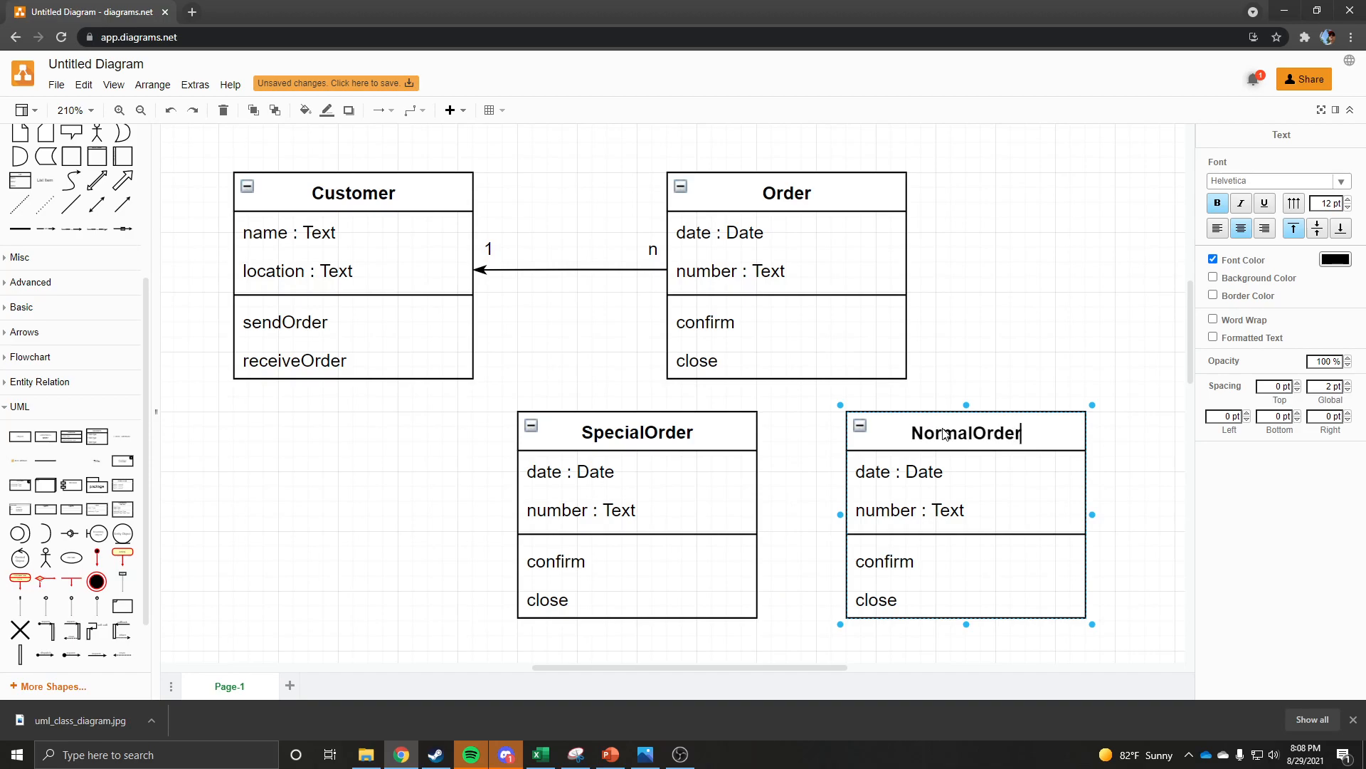
{"action": "left_click", "coordinate": [1005, 347]}
{"action": "scroll", "coordinate": [953, 331], "scroll_direction": "down", "scroll_amount": 1}
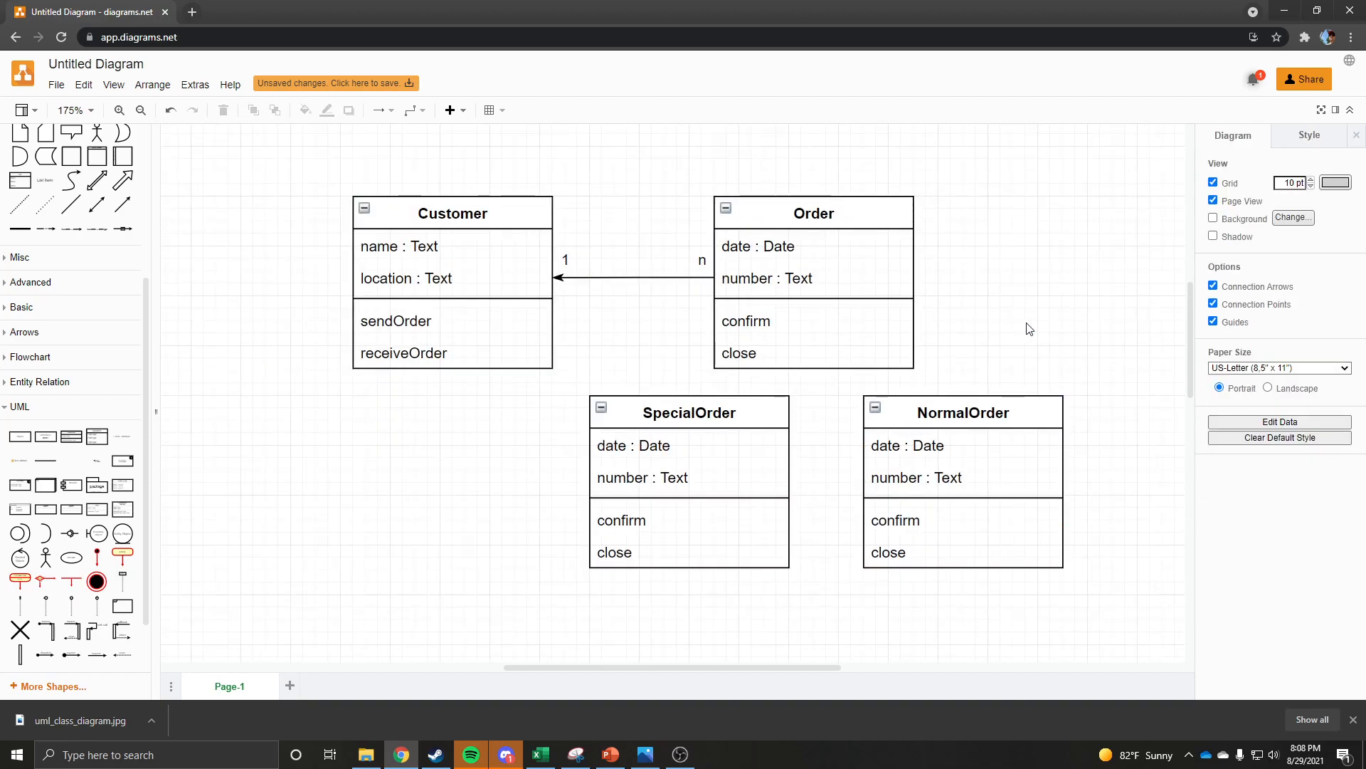
Move the SpecialOrder and NormalOrder classes lower and space them side by side beneath the Order class
{"action": "scroll", "coordinate": [1025, 328], "scroll_direction": "down", "scroll_amount": 1}
{"action": "left_click", "coordinate": [807, 400]}
{"action": "left_click_drag", "start_coordinate": [807, 400], "coordinate": [780, 459]}
{"action": "left_click_drag", "start_coordinate": [918, 397], "coordinate": [975, 462]}
{"action": "left_click_drag", "start_coordinate": [785, 457], "coordinate": [818, 454]}
{"action": "left_click_drag", "start_coordinate": [950, 449], "coordinate": [899, 456]}
{"action": "left_click", "coordinate": [1118, 302]}
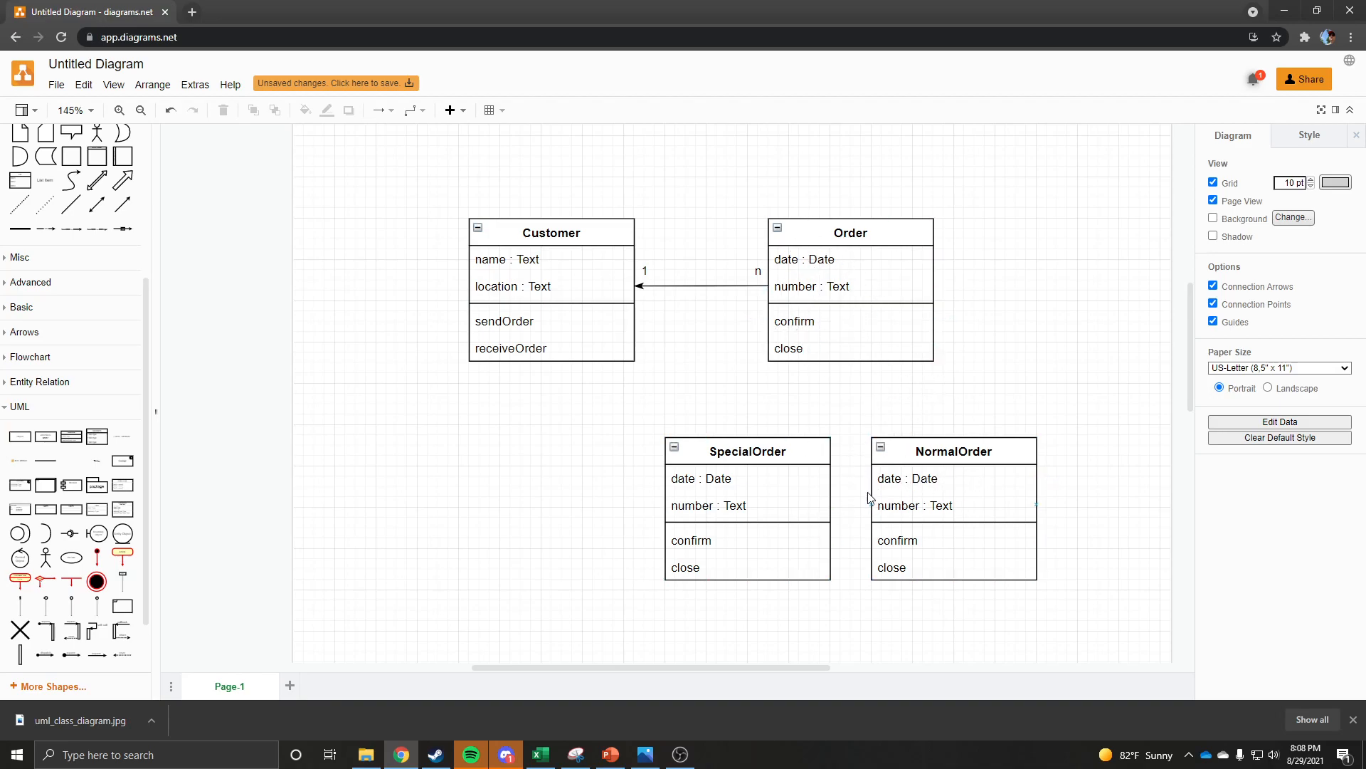
Add a new item below close in the SpecialOrder class and set its text to dispatch
{"action": "left_click", "coordinate": [743, 567]}
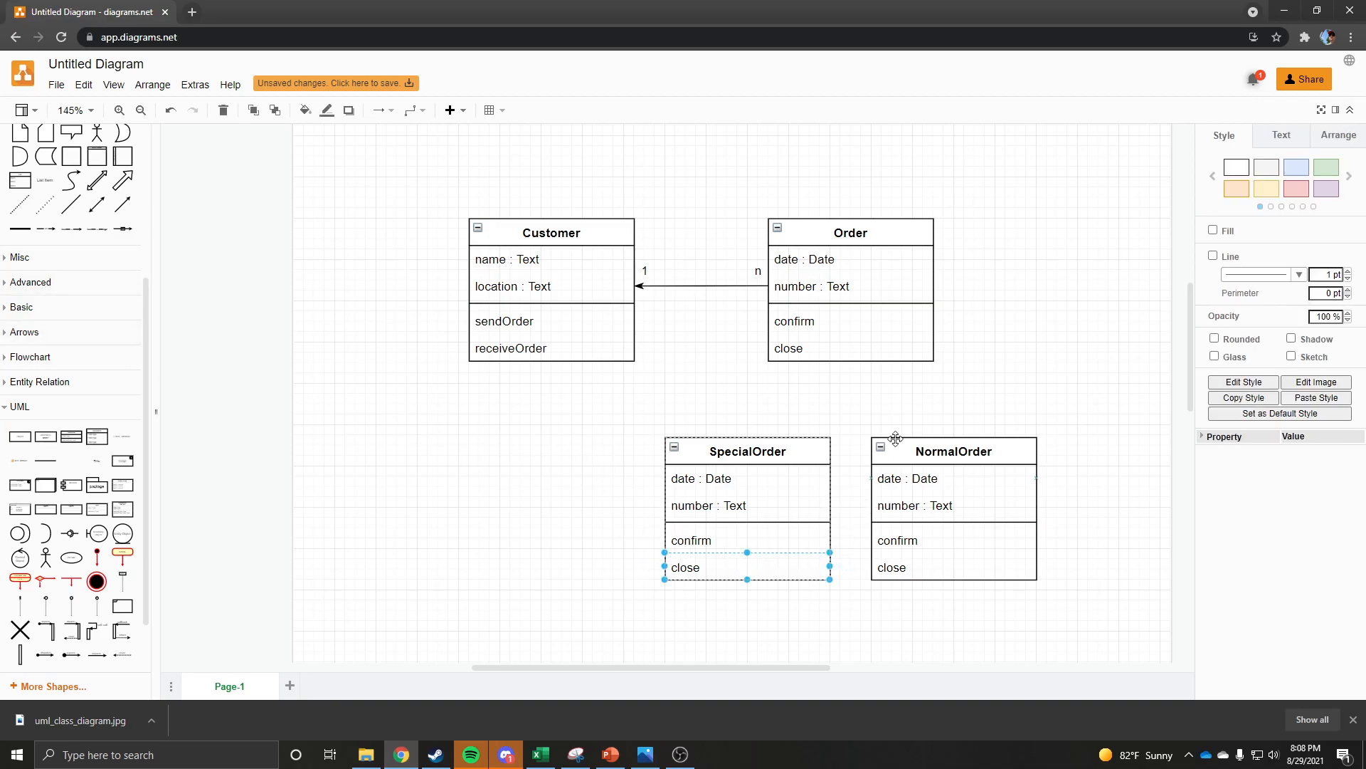
{"action": "left_click_drag", "start_coordinate": [124, 432], "coordinate": [713, 573]}
{"action": "double_click", "coordinate": [718, 600]}
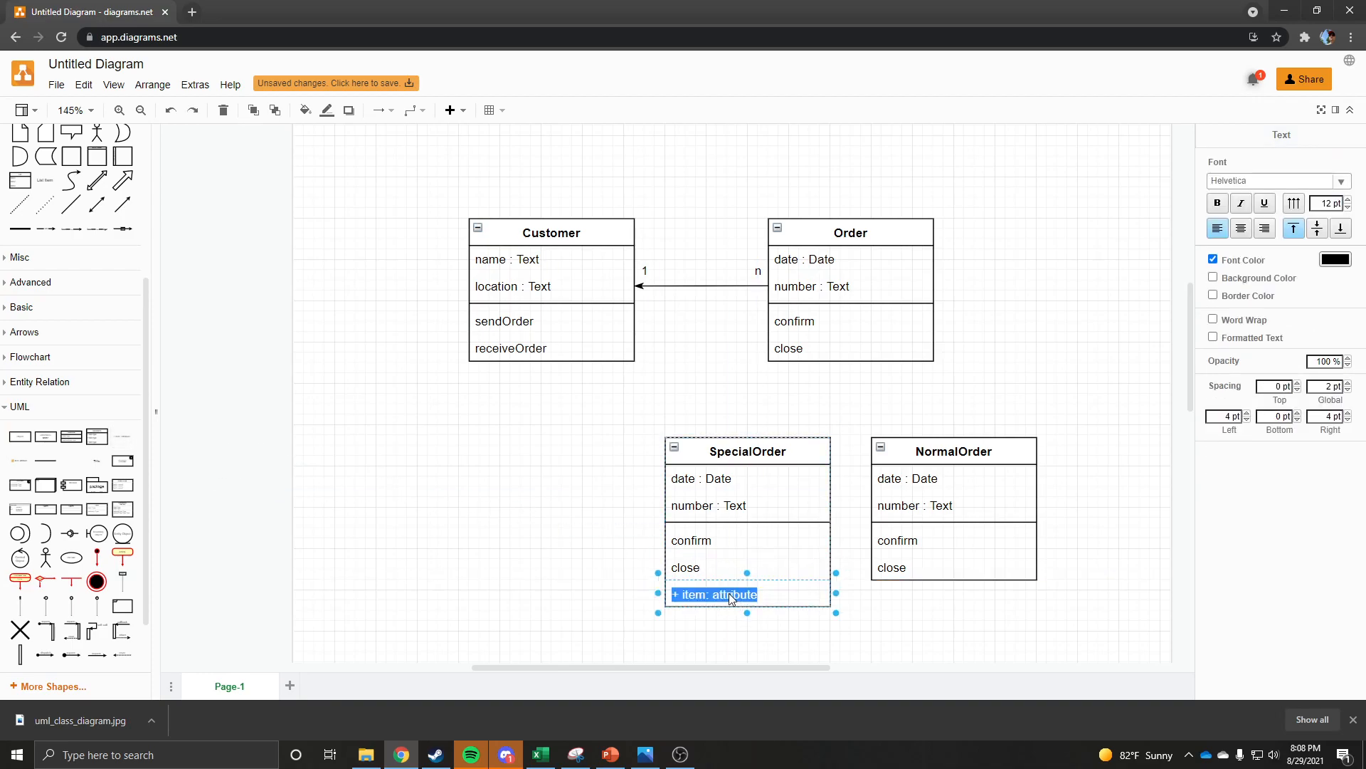
{"action": "type", "text": "dispatch"}
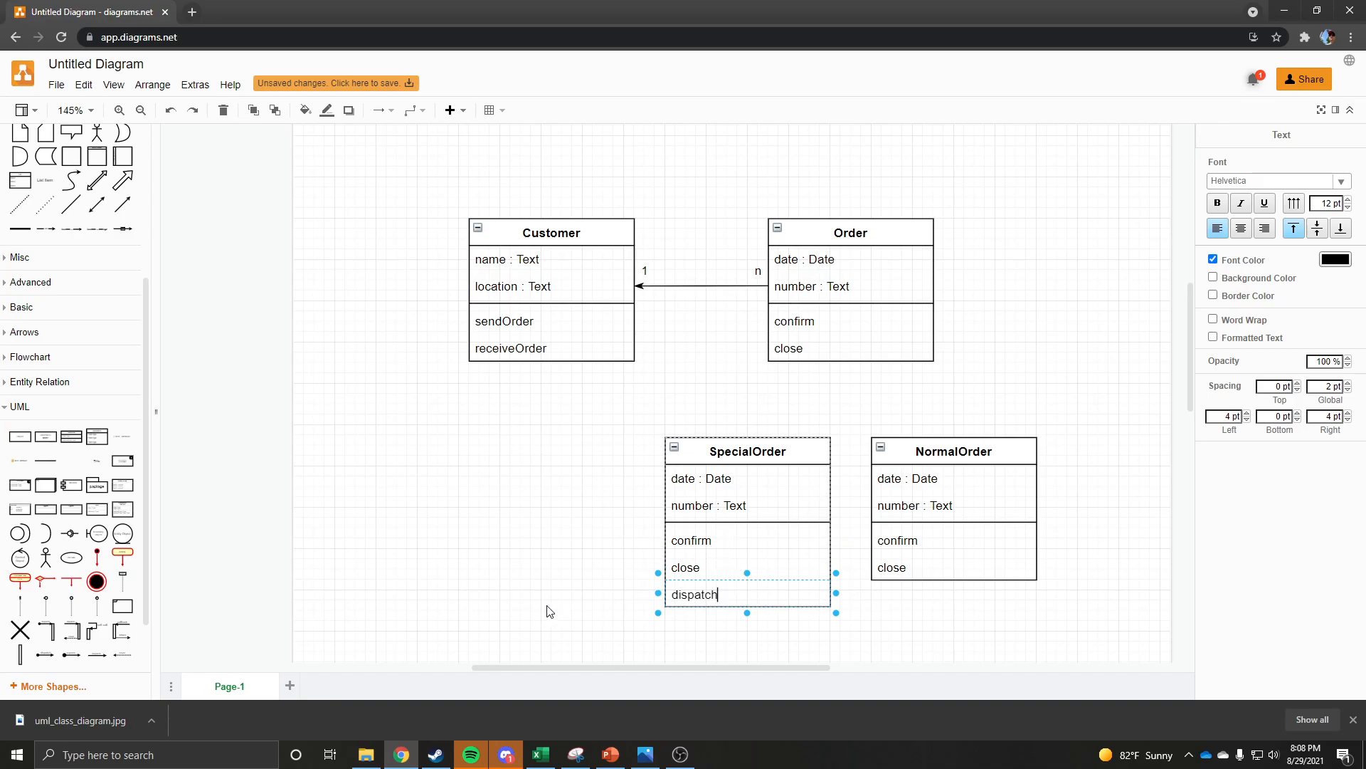
{"action": "left_click", "coordinate": [499, 540]}
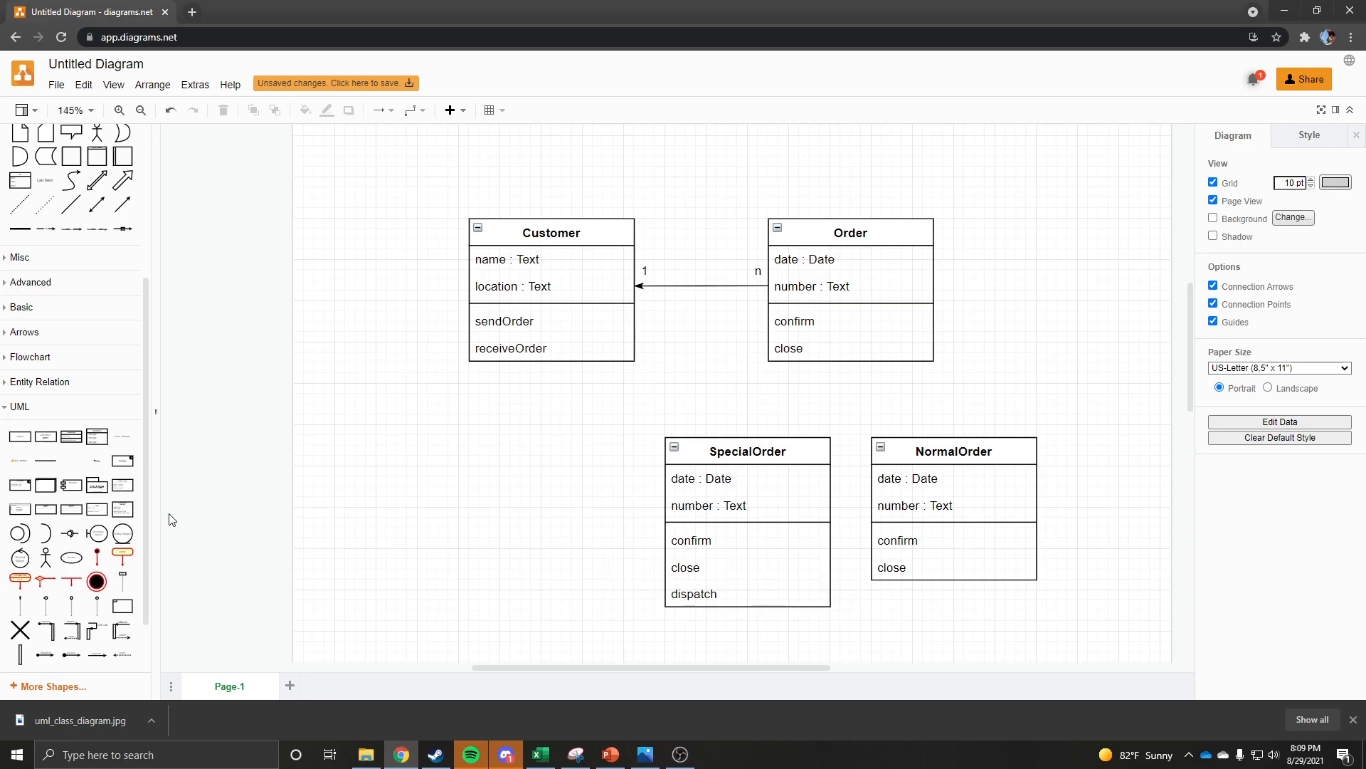
Add a new item below close in the NormalOrder class and set its text to receive
{"action": "left_click_drag", "start_coordinate": [893, 564], "coordinate": [915, 597]}
{"action": "double_click", "coordinate": [916, 596]}
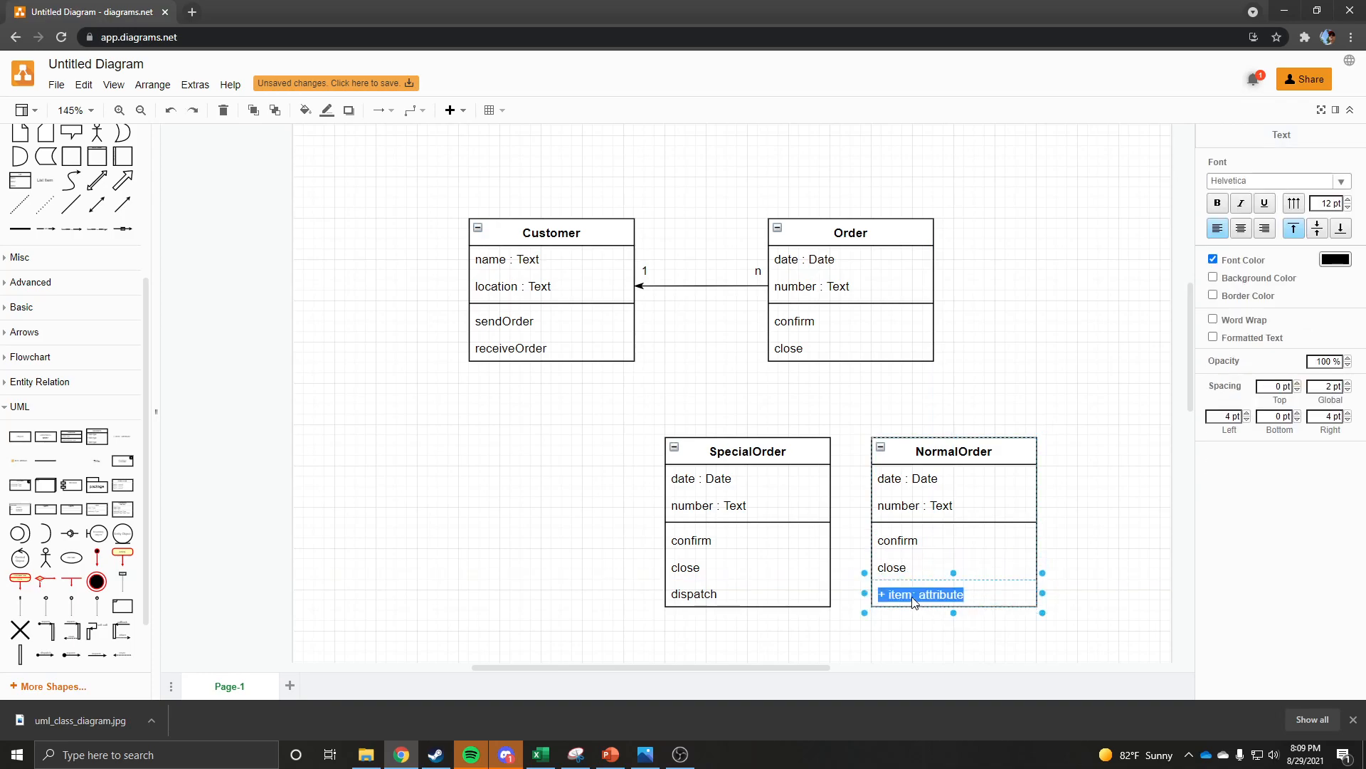
{"action": "type", "text": "r"}
{"action": "left_click", "coordinate": [1072, 375]}
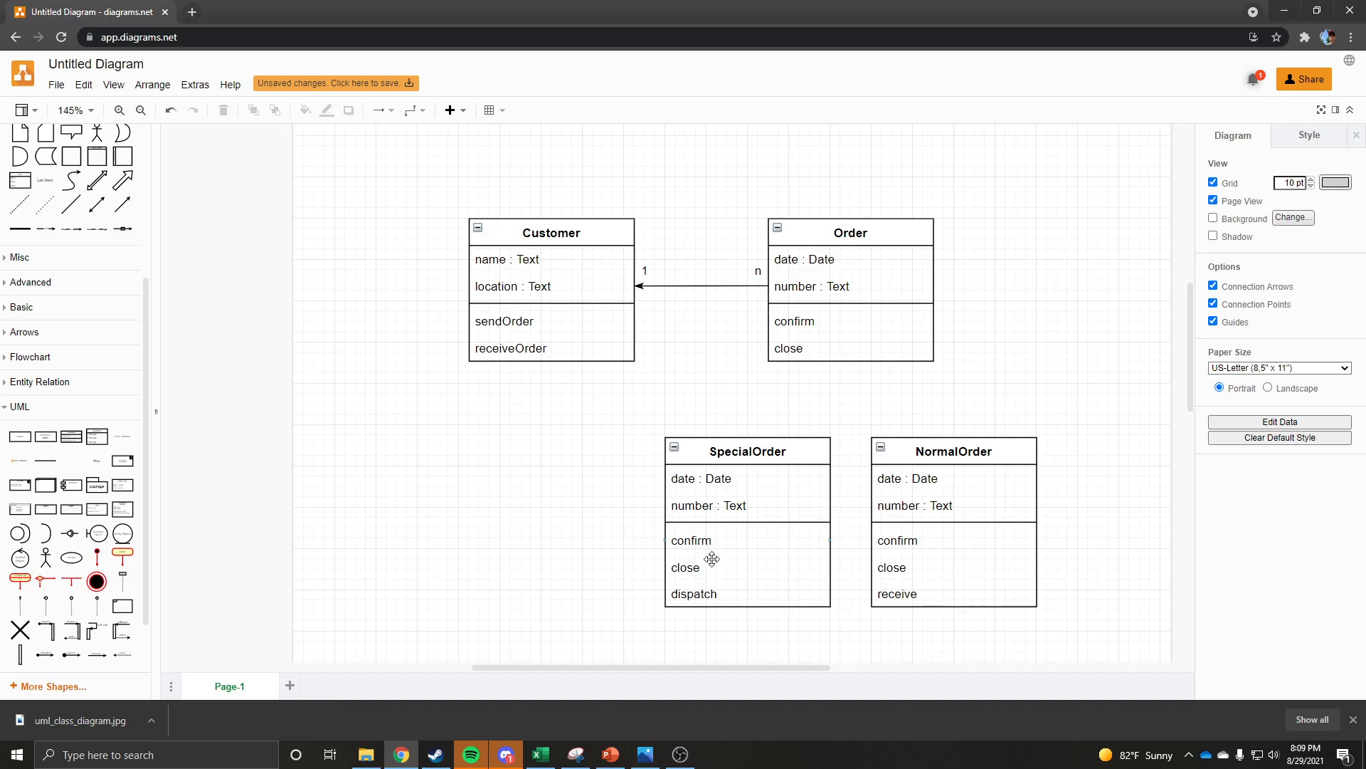
Compare the methods of SpecialOrder and NormalOrder, and examine which attributes and methods SpecialOrder shares with the Order class
{"action": "left_click", "coordinate": [730, 591]}
{"action": "left_click", "coordinate": [923, 596]}
{"action": "left_click", "coordinate": [767, 590]}
{"action": "left_click", "coordinate": [889, 593]}
{"action": "left_click", "coordinate": [800, 590]}
{"action": "left_click", "coordinate": [699, 539]}
{"action": "left_click", "coordinate": [696, 563]}
{"action": "left_click", "coordinate": [699, 479]}
{"action": "left_click", "coordinate": [696, 505]}
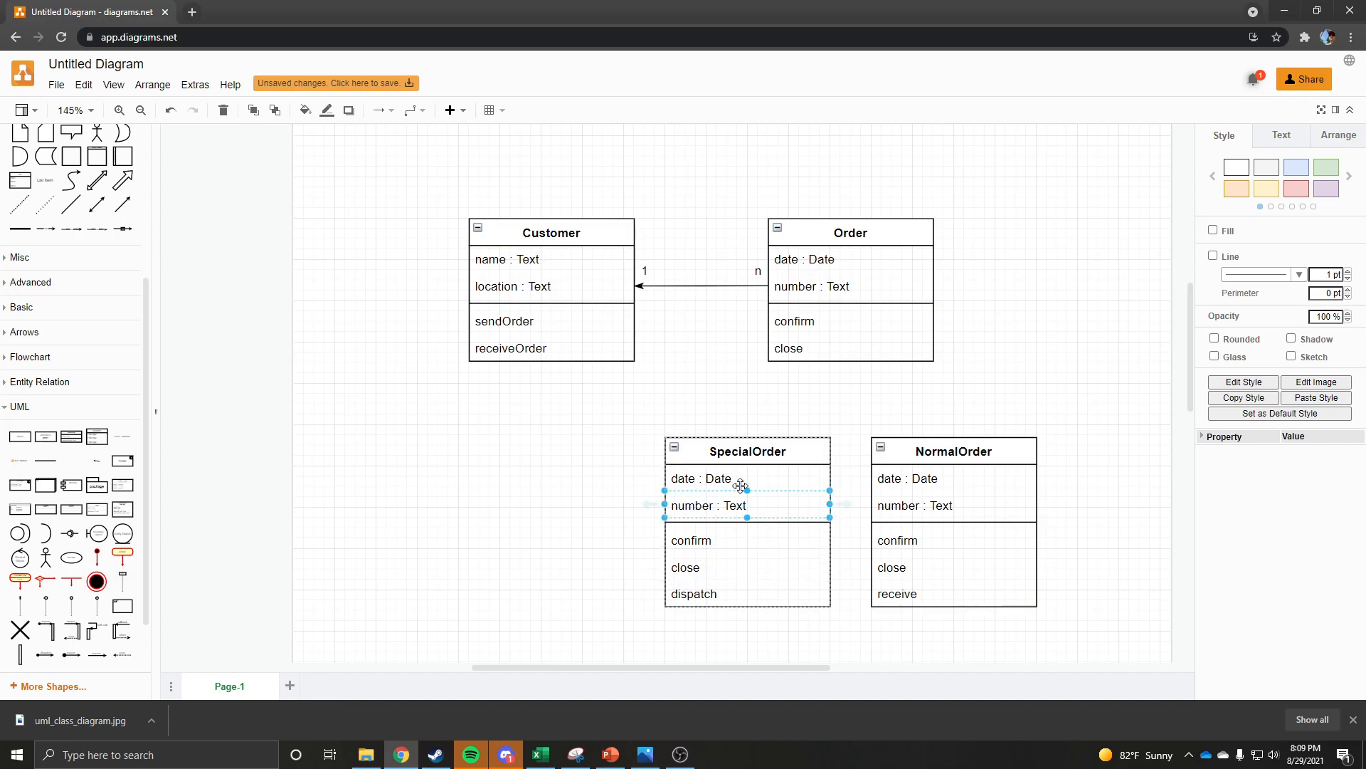
{"action": "left_click", "coordinate": [787, 256]}
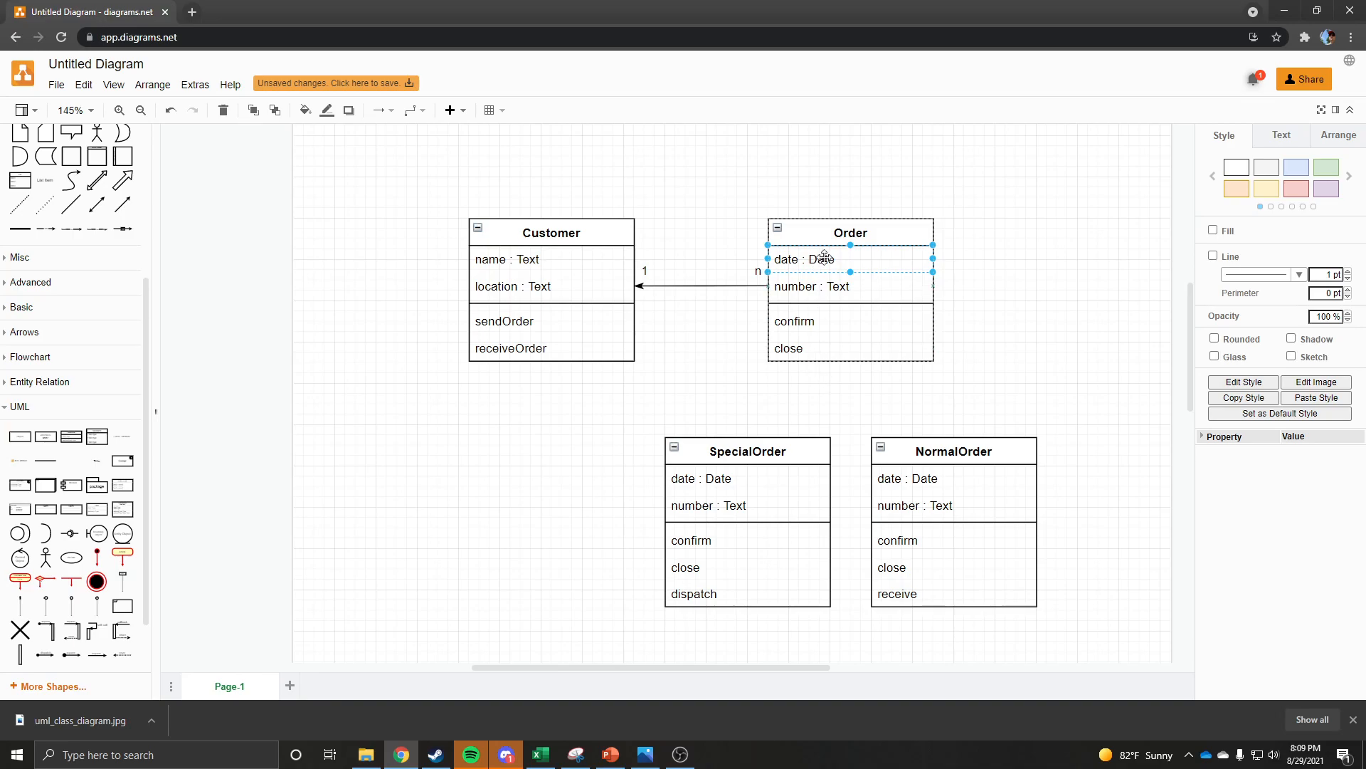
{"action": "left_click", "coordinate": [1053, 307]}
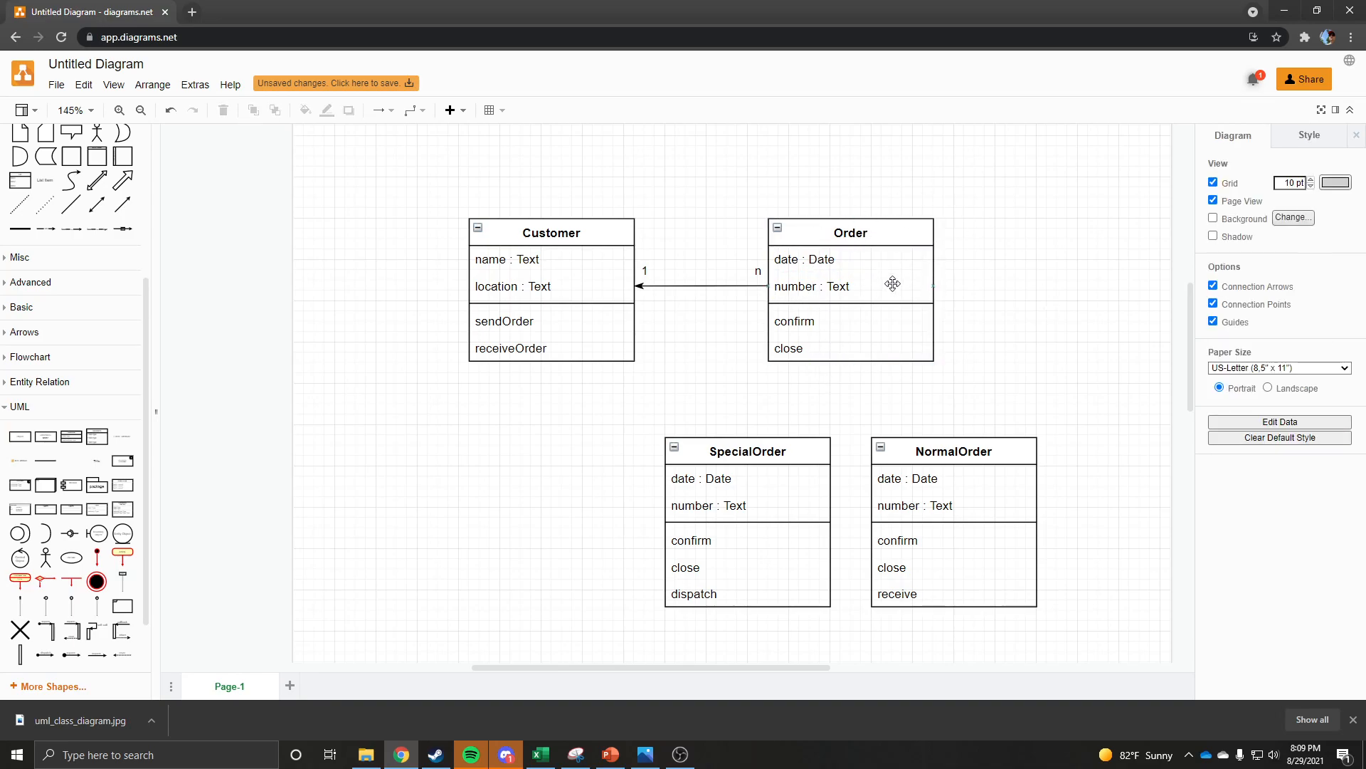
Draw connector arrows from the tops of SpecialOrder and NormalOrder to the bottom edge of the Order class
{"action": "scroll", "coordinate": [121, 569], "scroll_direction": "up", "scroll_amount": 5}
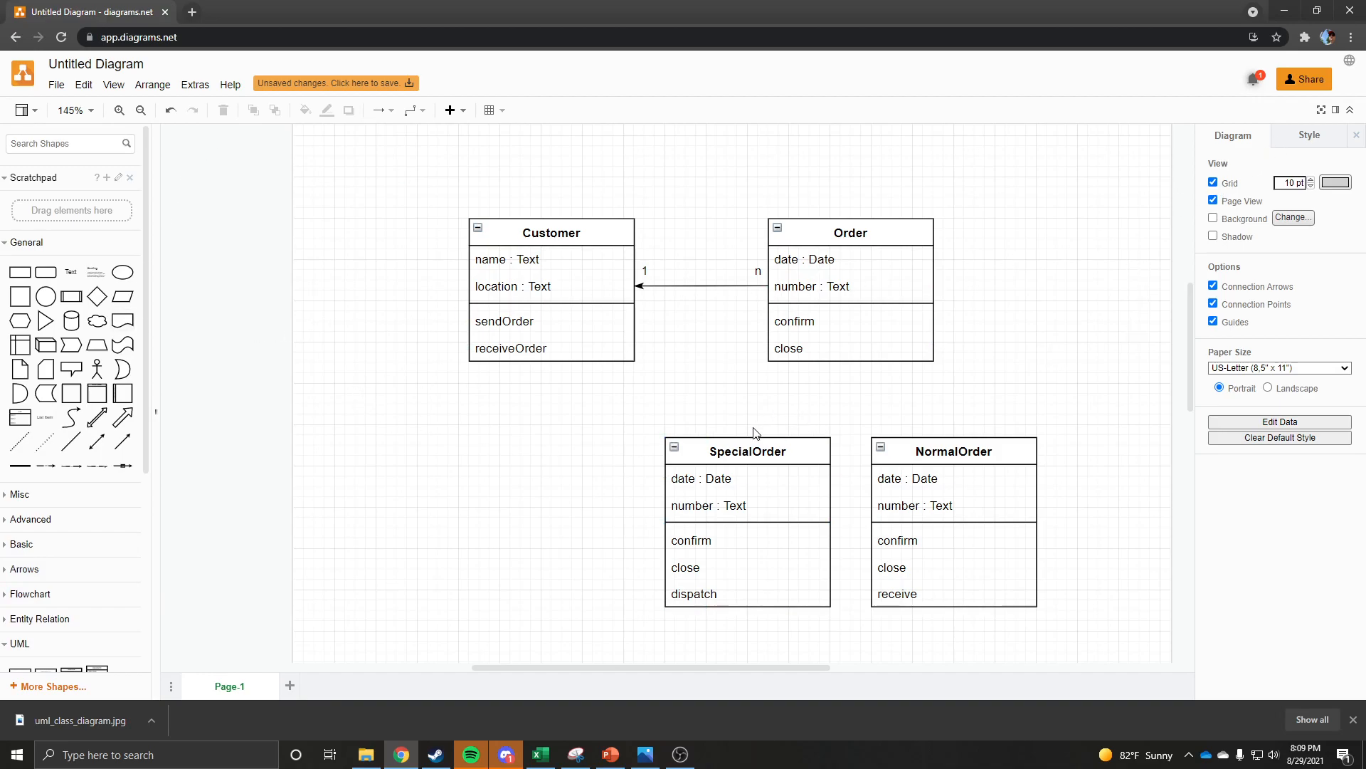
{"action": "left_click_drag", "start_coordinate": [746, 437], "coordinate": [821, 365]}
{"action": "left_click", "coordinate": [943, 420]}
{"action": "left_click_drag", "start_coordinate": [954, 440], "coordinate": [881, 363]}
{"action": "left_click", "coordinate": [1035, 374]}
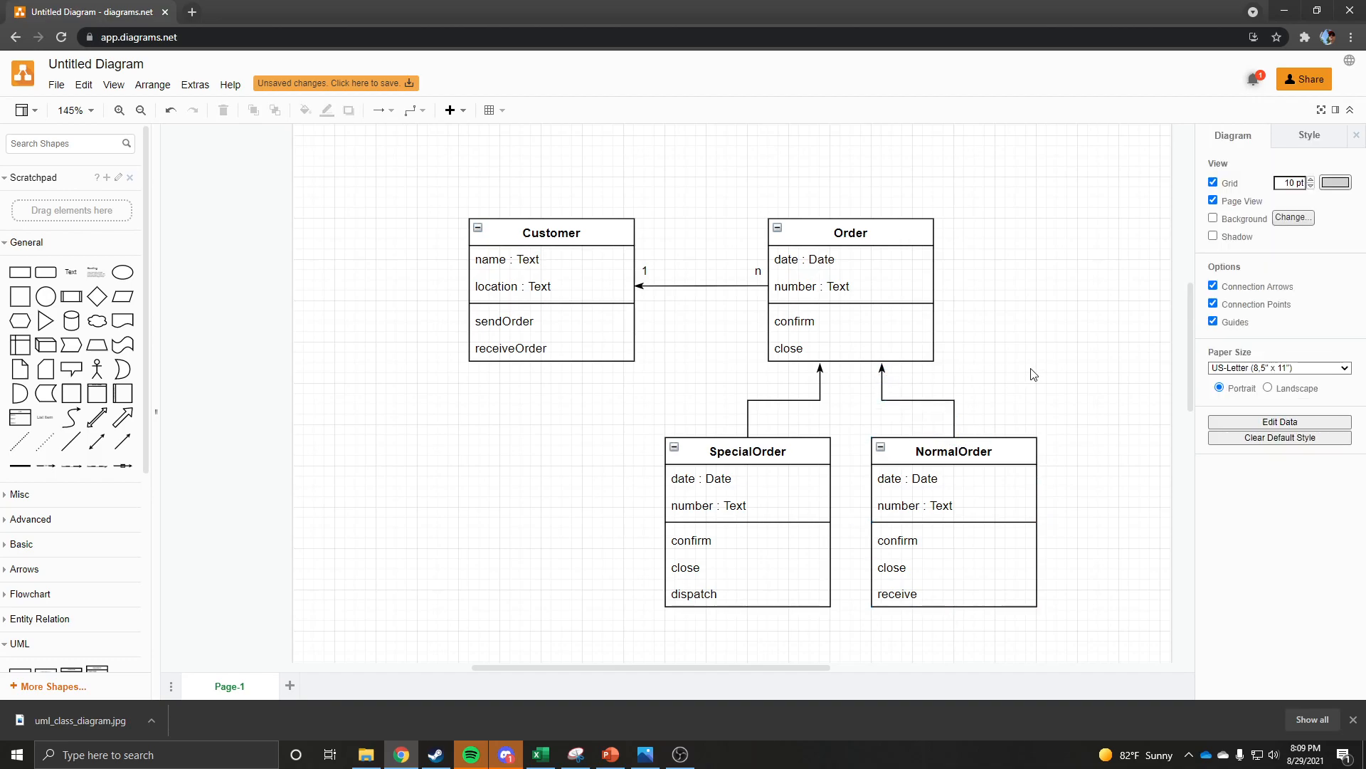